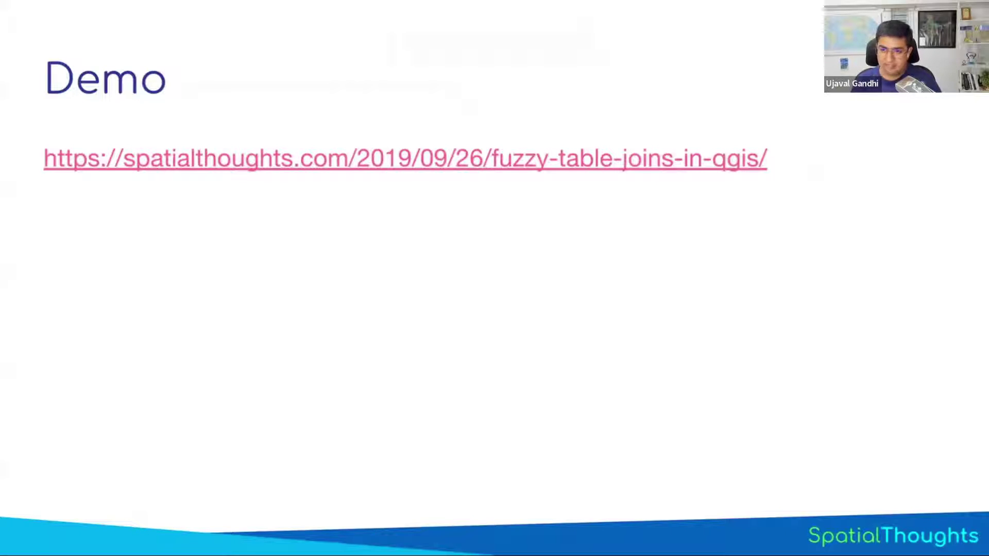
Exit the full-screen slideshow to get back to editing the Demo slide.
key(Escape)
Follow the slide's link to the 'Fuzzy Table Joins in QGIS' blog post and scroll through it.
click(621, 277)
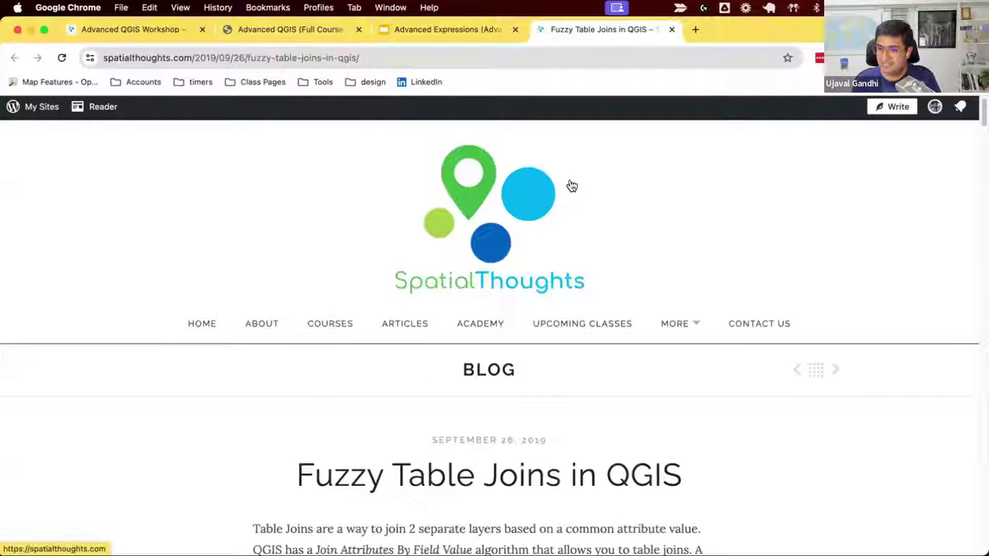
scroll(572, 186, down, 5)
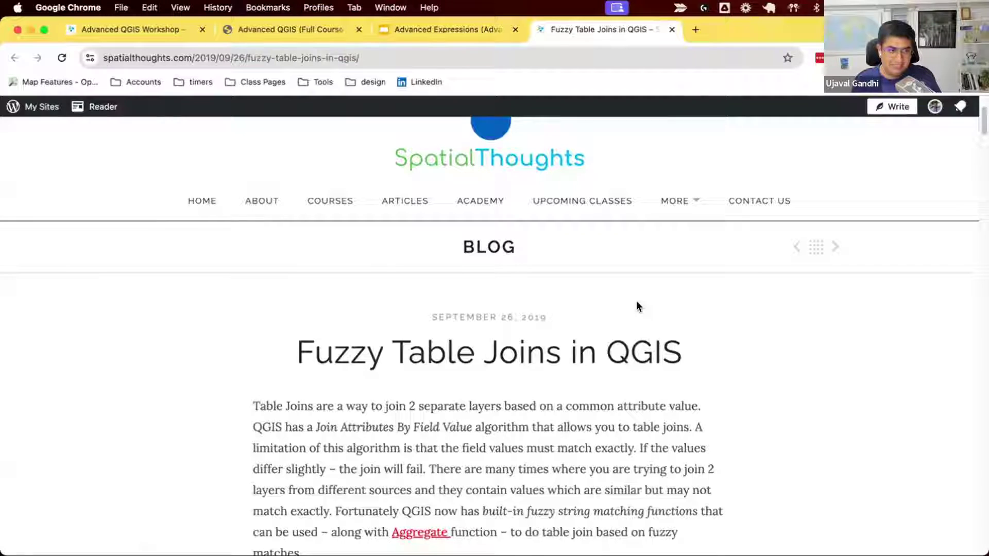
Switch to QGIS and load the fuzzy project from fuzzy.gpkg in the Browser.
scroll(636, 307, down, 1)
key(super+Tab)
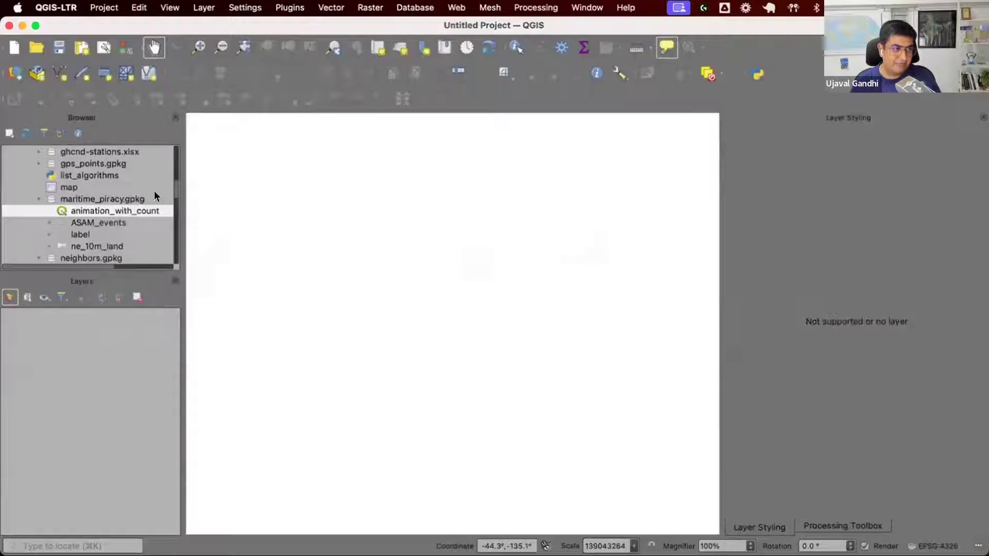
double_click(97, 198)
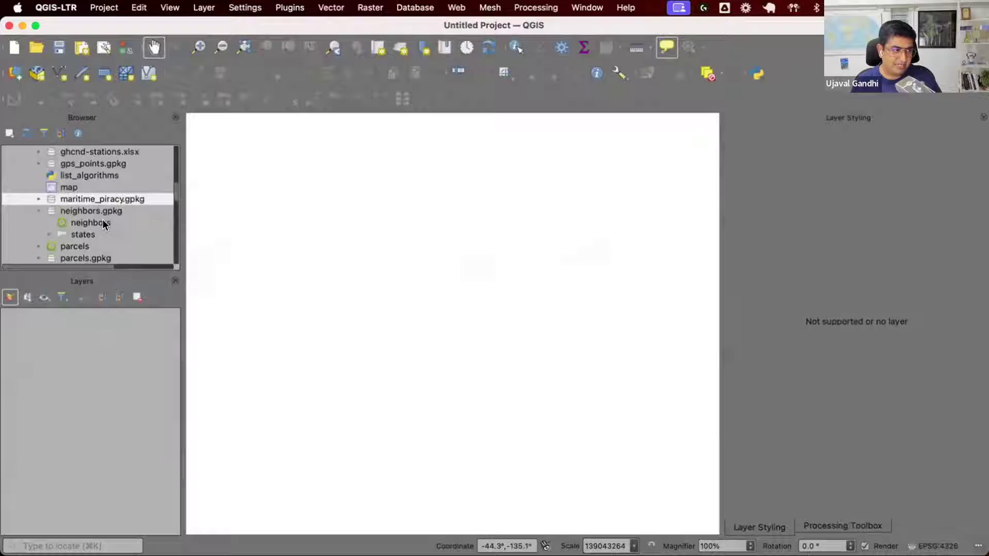
scroll(103, 222, down, 3)
scroll(98, 191, down, 3)
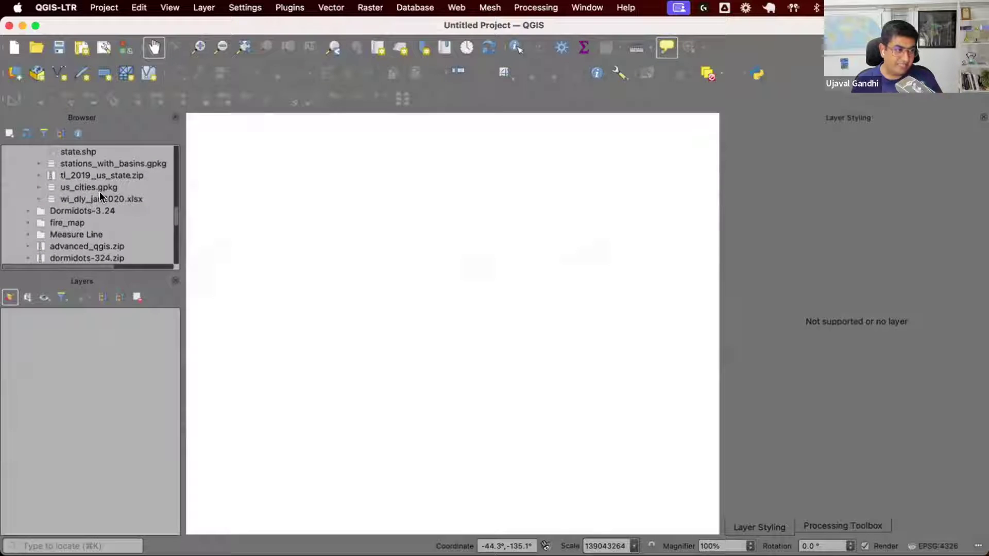
scroll(100, 191, up, 10)
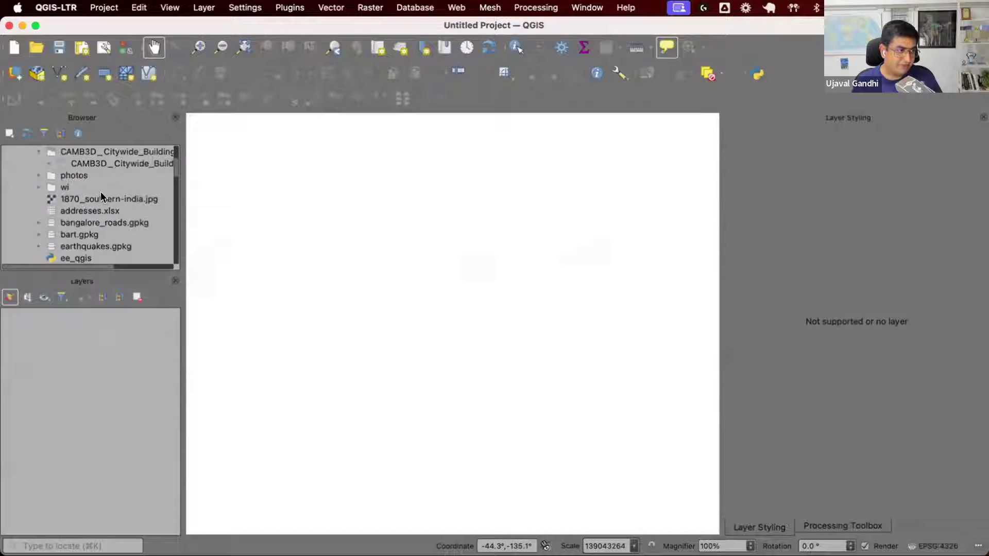
scroll(100, 192, up, 5)
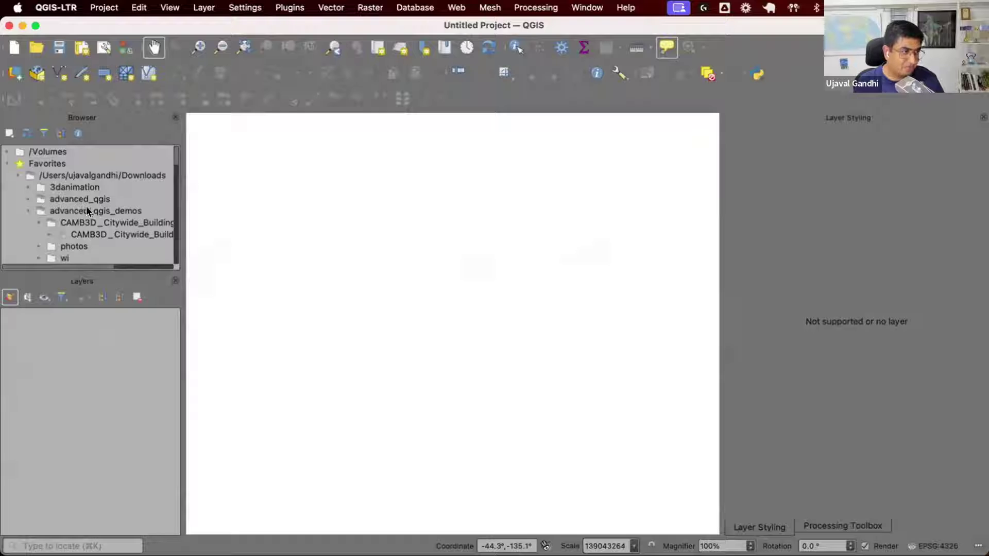
scroll(85, 206, down, 5)
scroll(87, 203, down, 2)
click(39, 210)
double_click(81, 234)
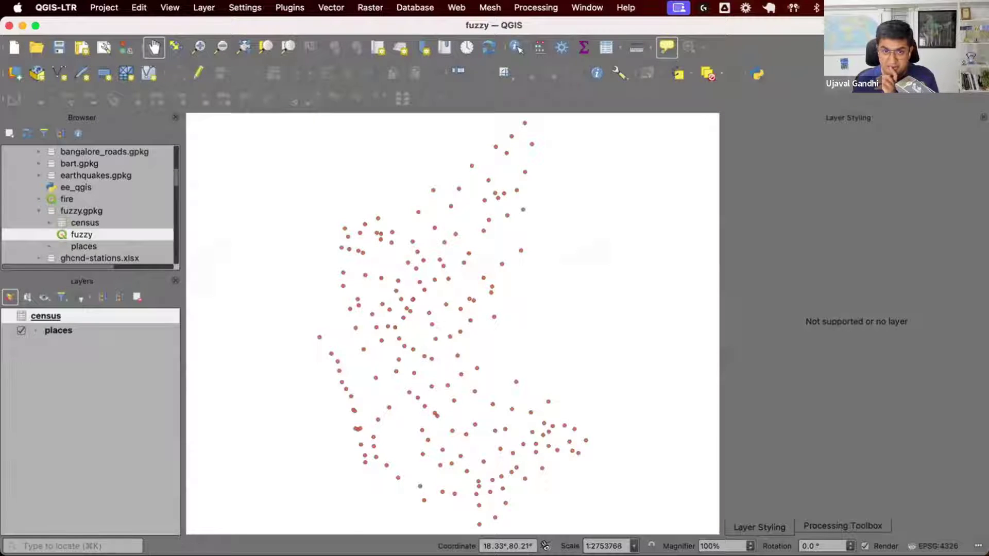
Show the places attribute table (190 features) and the Processing Toolbox.
click(113, 323)
key(ctrl+alt+t)
key(F6)
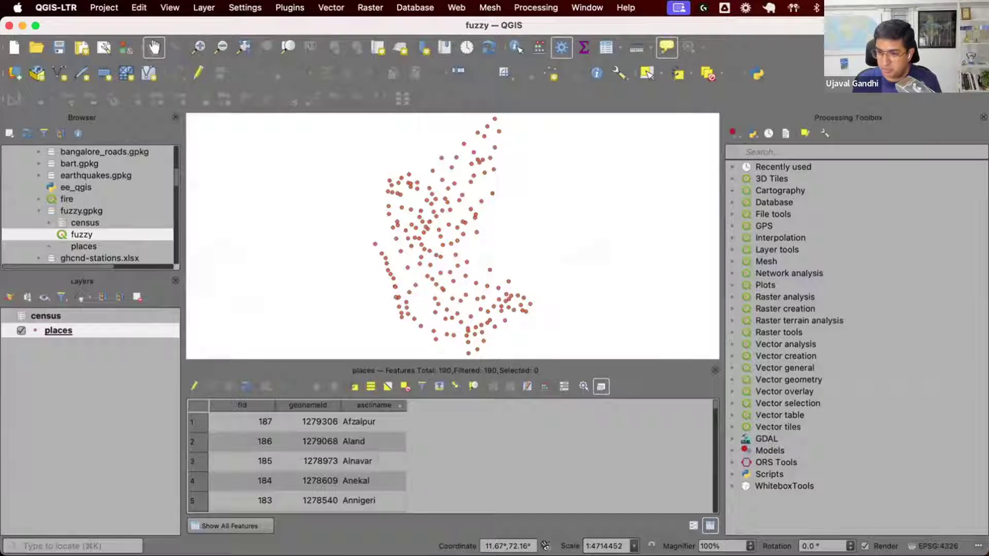
Compare Afzalpur in places and the census table (303 features), then search the toolbox for 'join'.
click(376, 421)
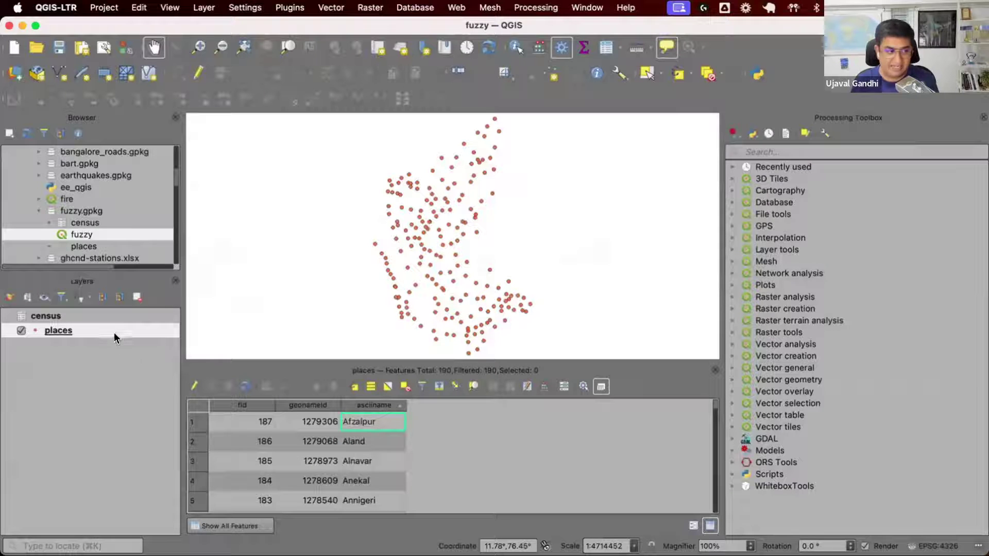
click(109, 316)
key(F6)
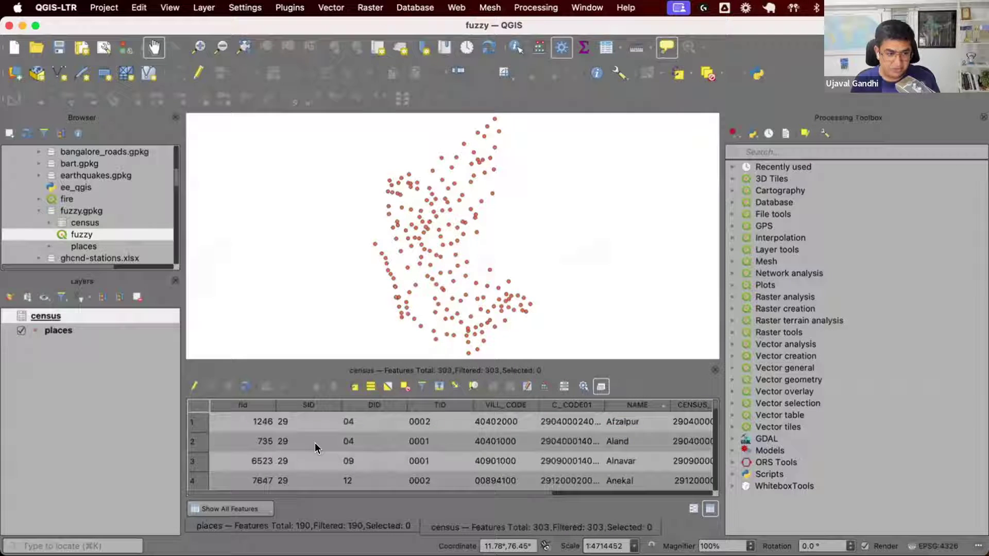
click(636, 418)
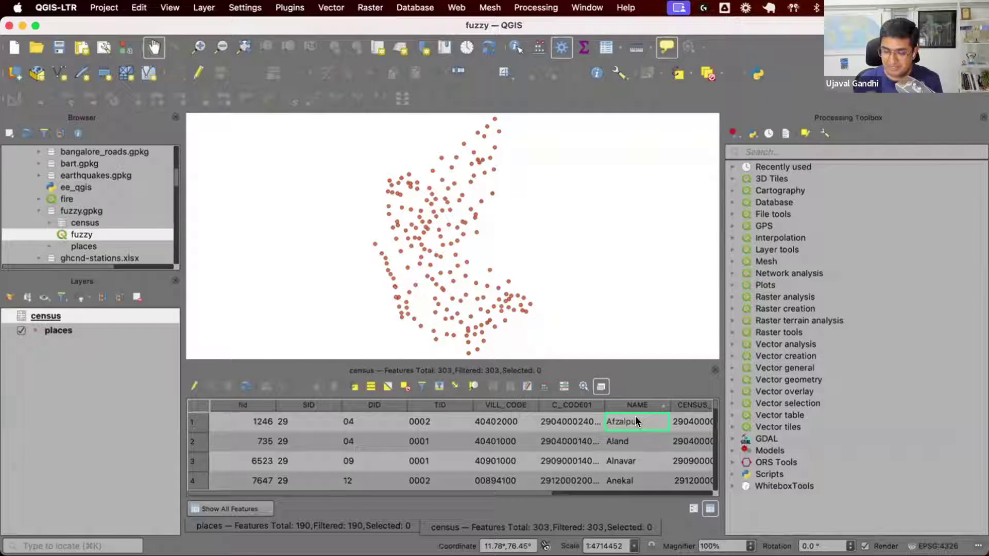
click(785, 152)
text(ioin)
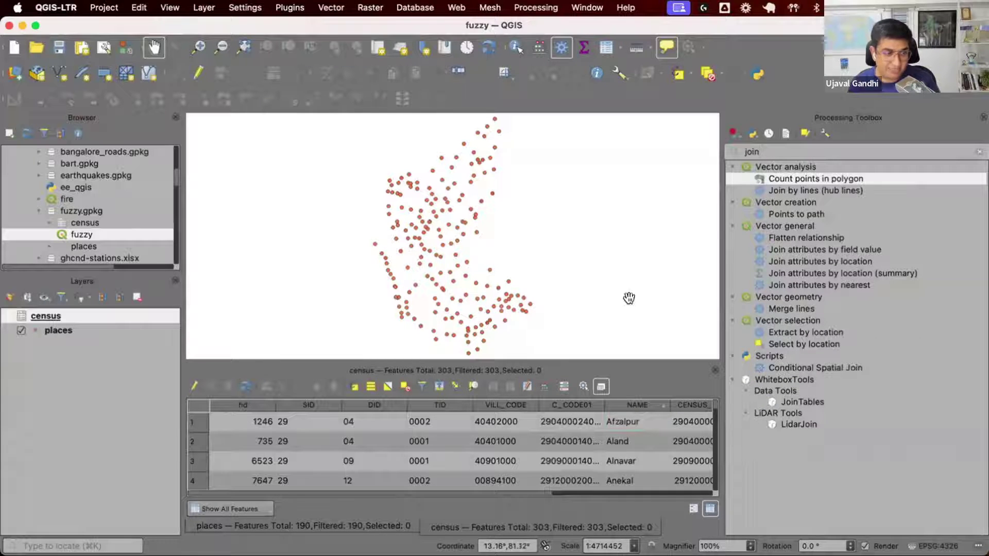
Join places asciiname to census NAME by field value, getting 160 matched and 30 unmatched.
double_click(824, 250)
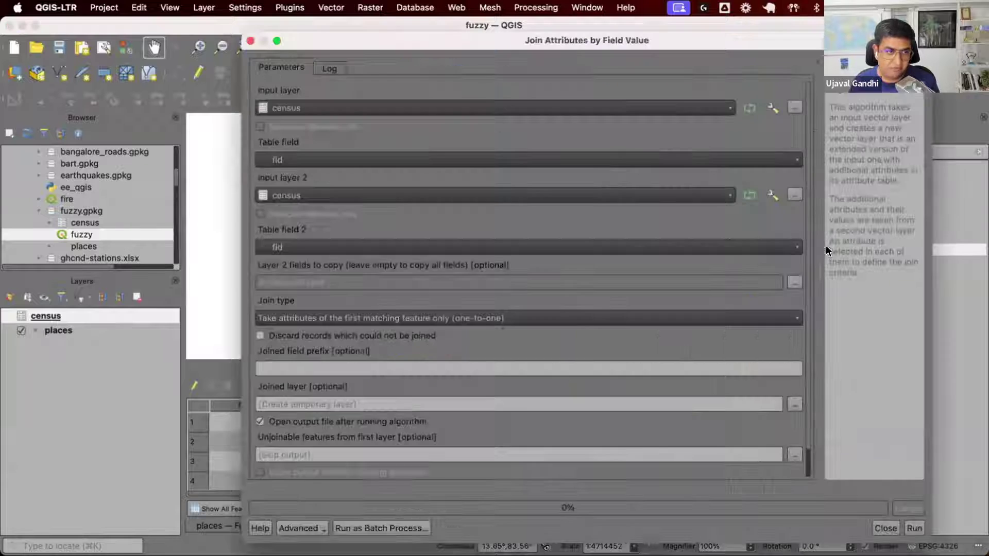
click(576, 108)
click(563, 124)
click(543, 161)
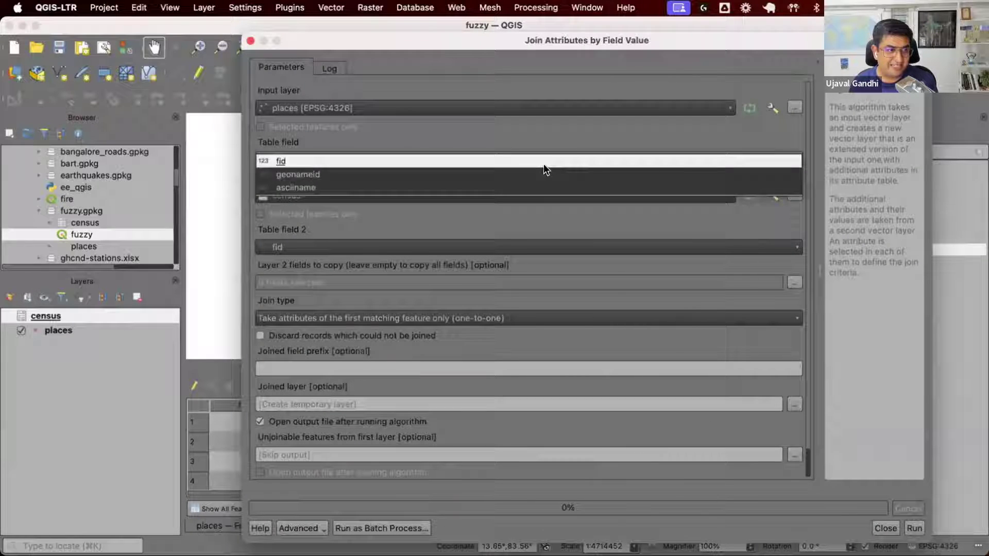
click(539, 188)
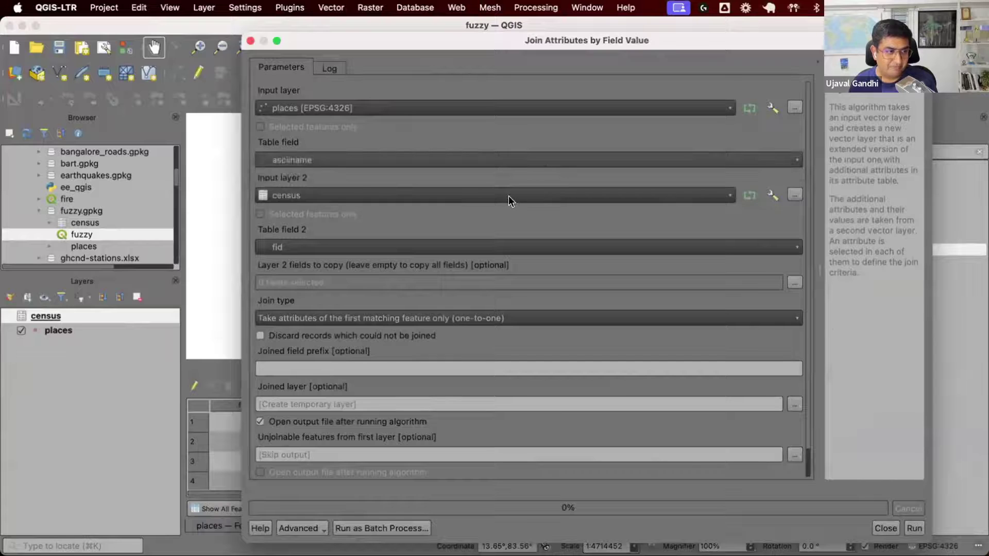
click(496, 247)
click(477, 320)
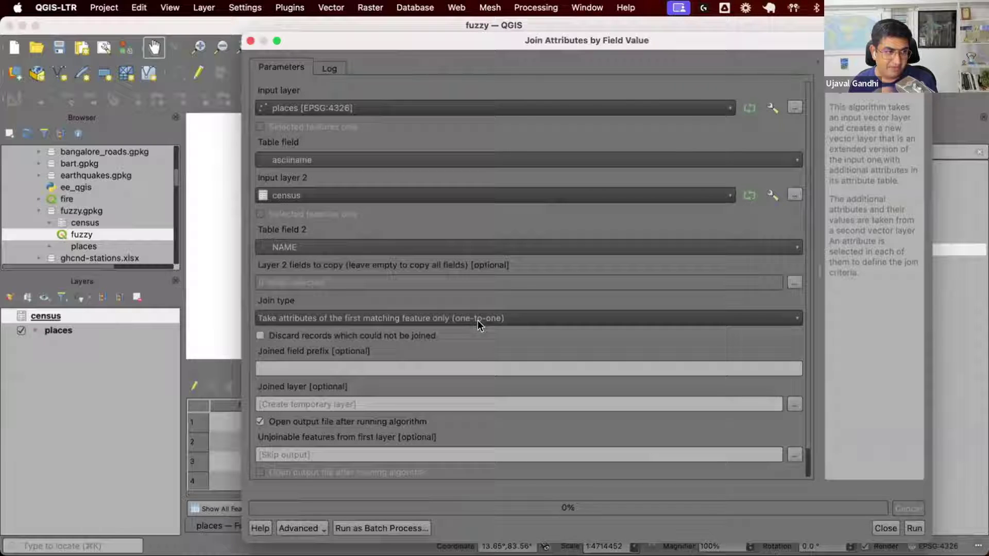
click(915, 528)
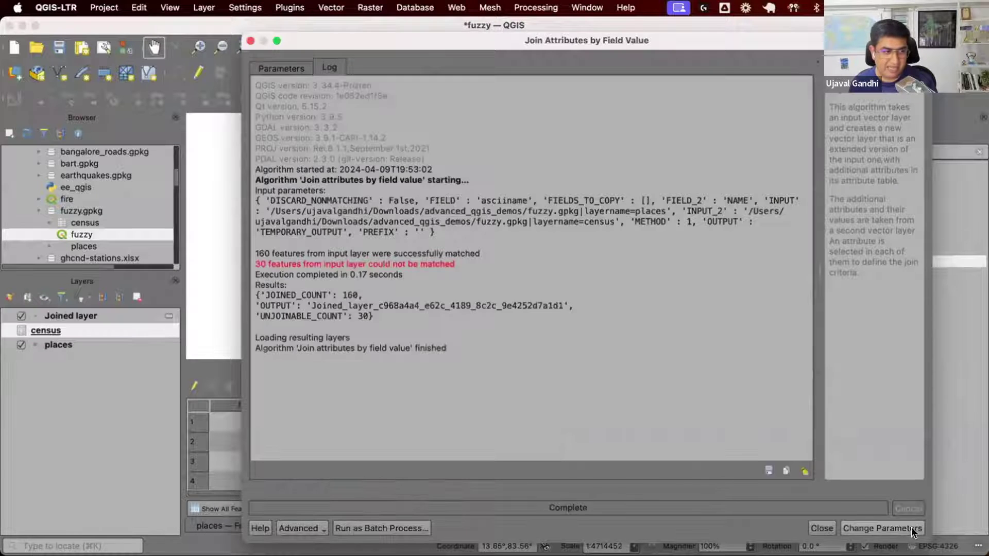
drag(252, 251, 509, 265)
click(509, 264)
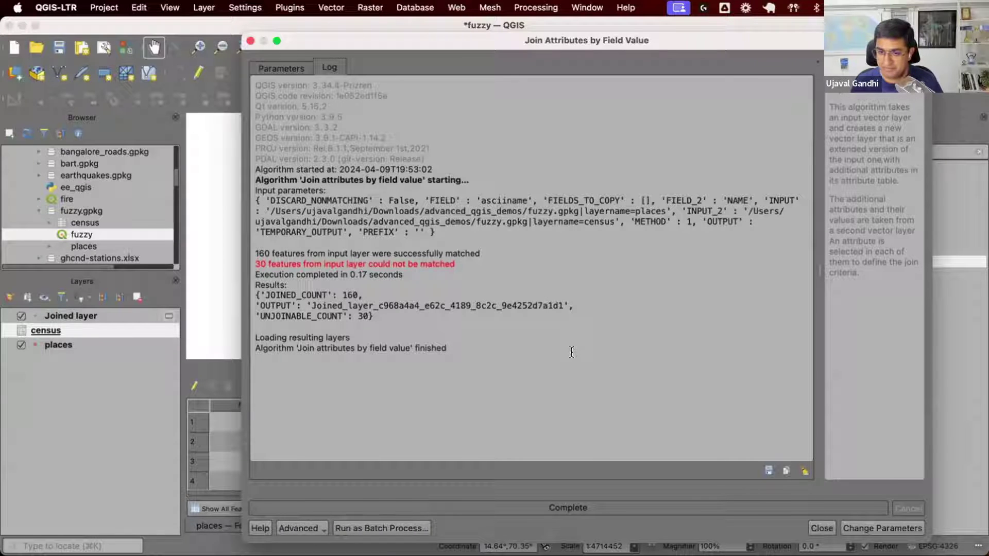
Remove the Joined layer from the project and make places the active layer.
click(822, 528)
right_click(70, 316)
click(222, 141)
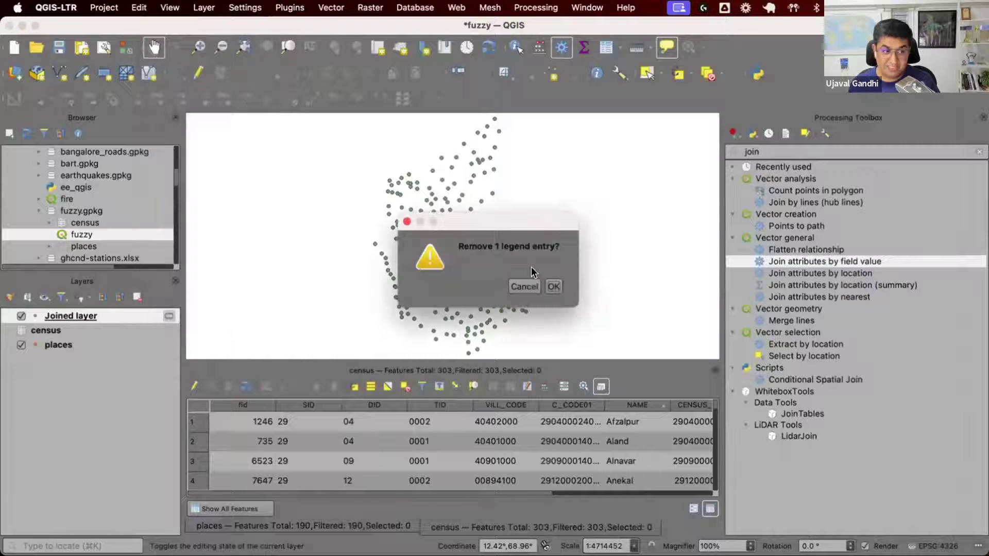
click(554, 286)
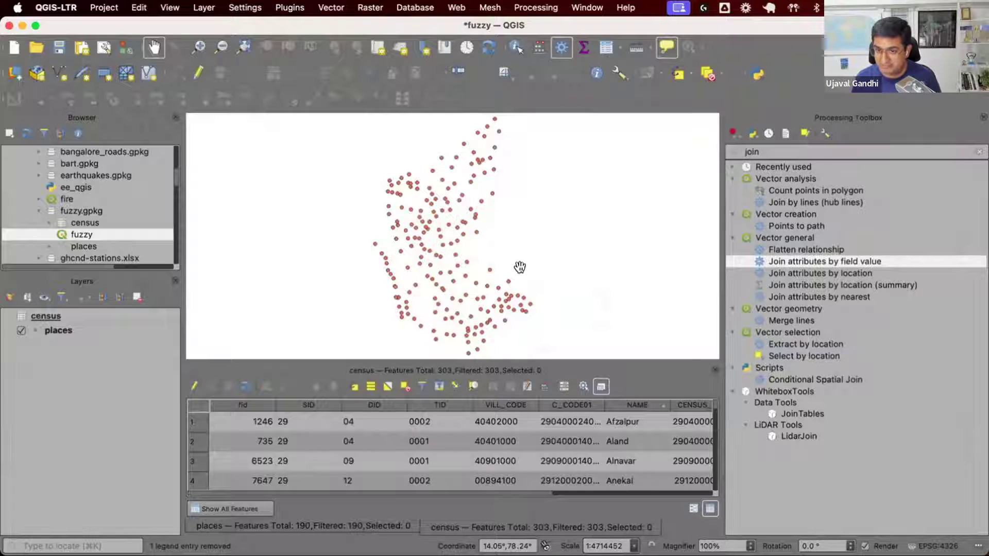
click(98, 328)
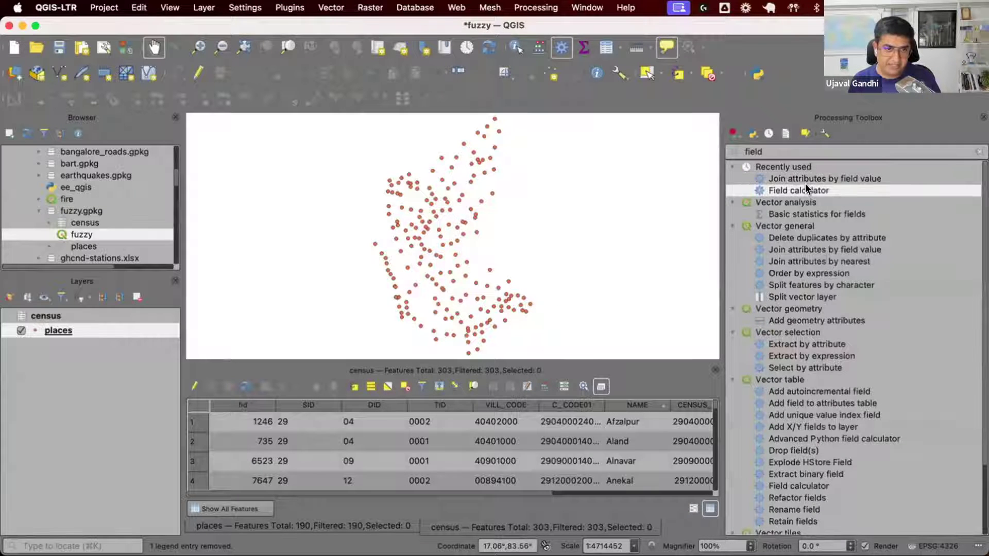
Open the Field Calculator on places and read the levenshtein help under Fuzzy Matching.
double_click(805, 187)
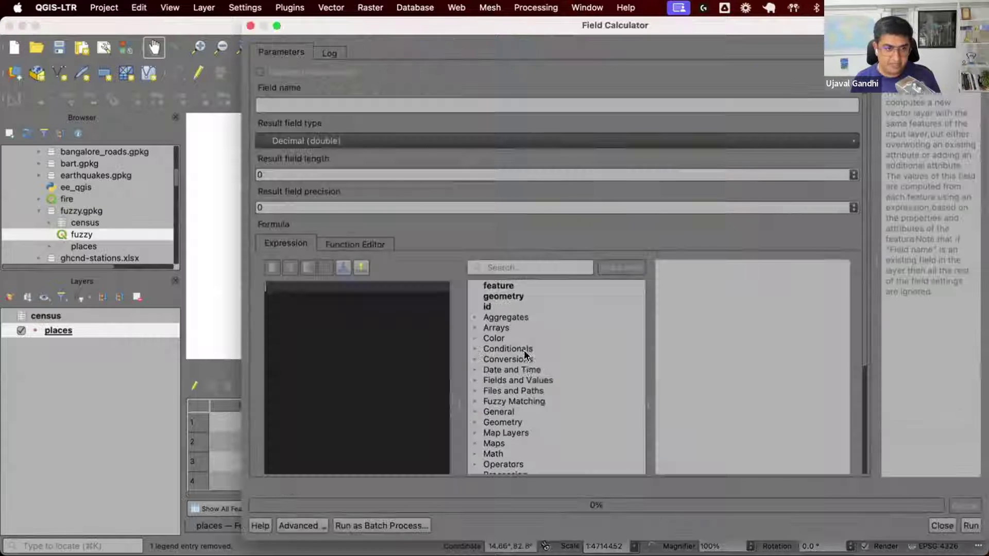
click(532, 400)
double_click(531, 400)
scroll(530, 394, down, 1)
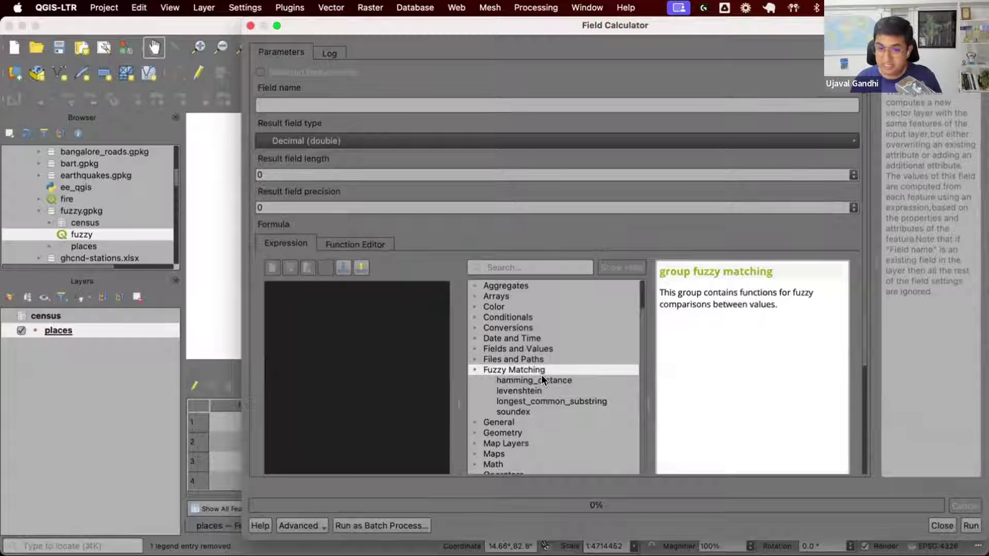
scroll(541, 375, down, 1)
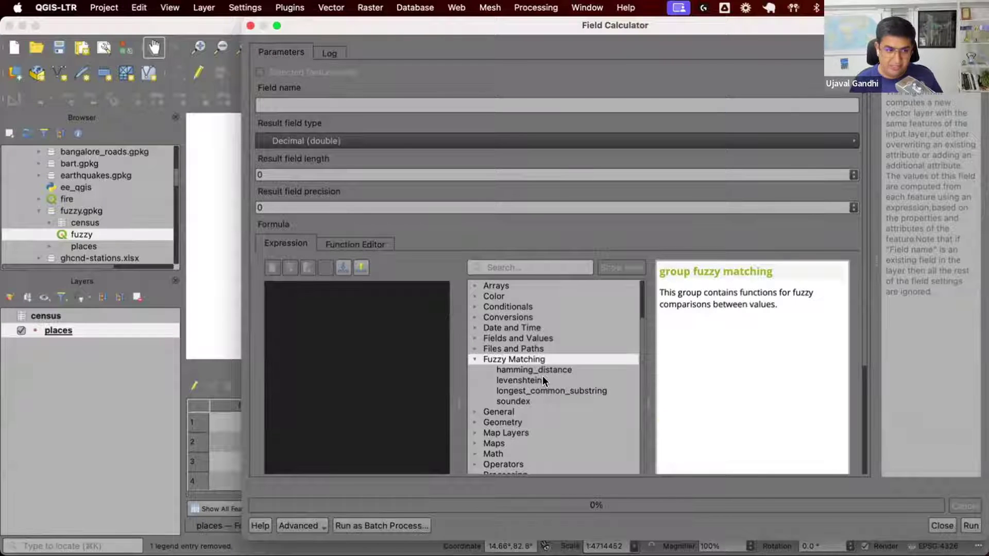
click(543, 378)
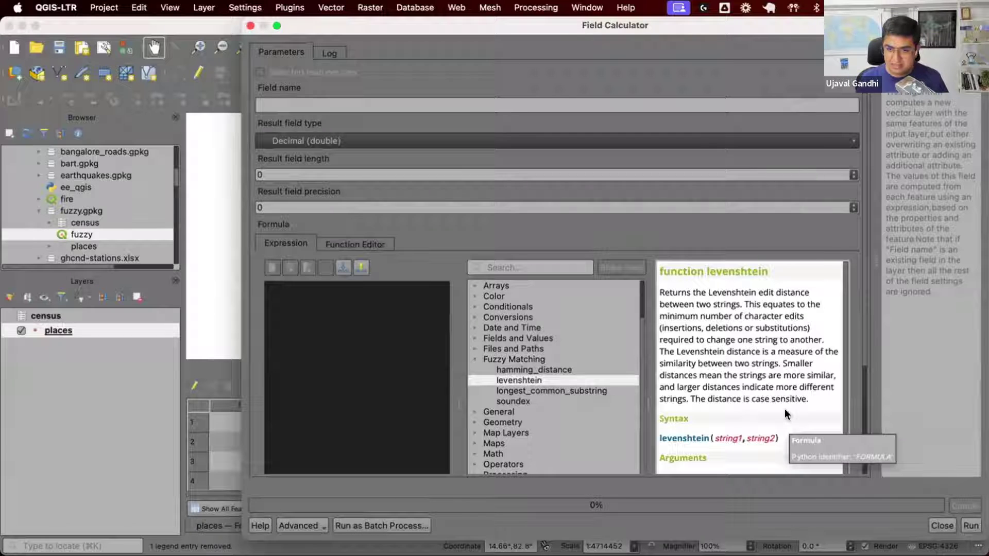
click(397, 410)
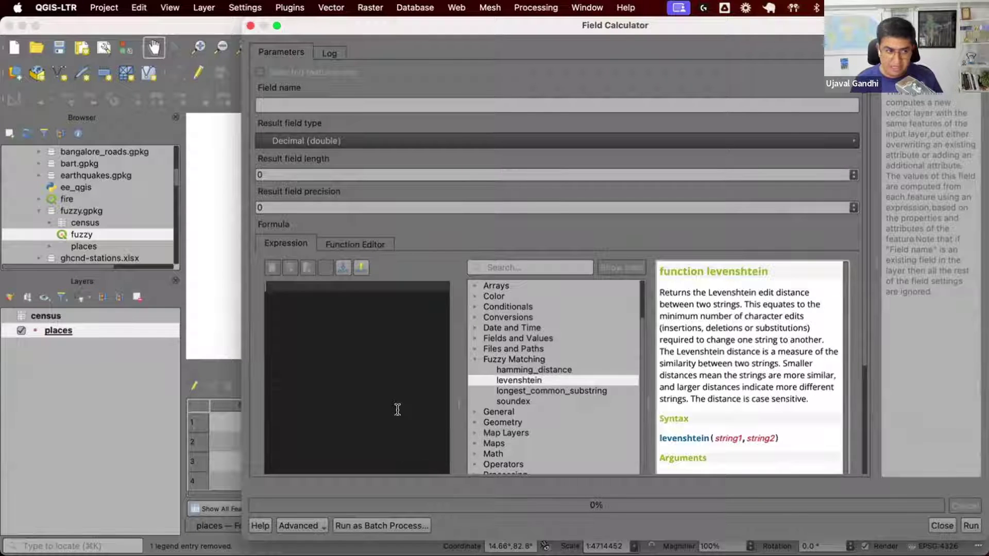
Enter levenshtein('cat', 'bat') in the expression editor and check its preview of 1.
text(lev)
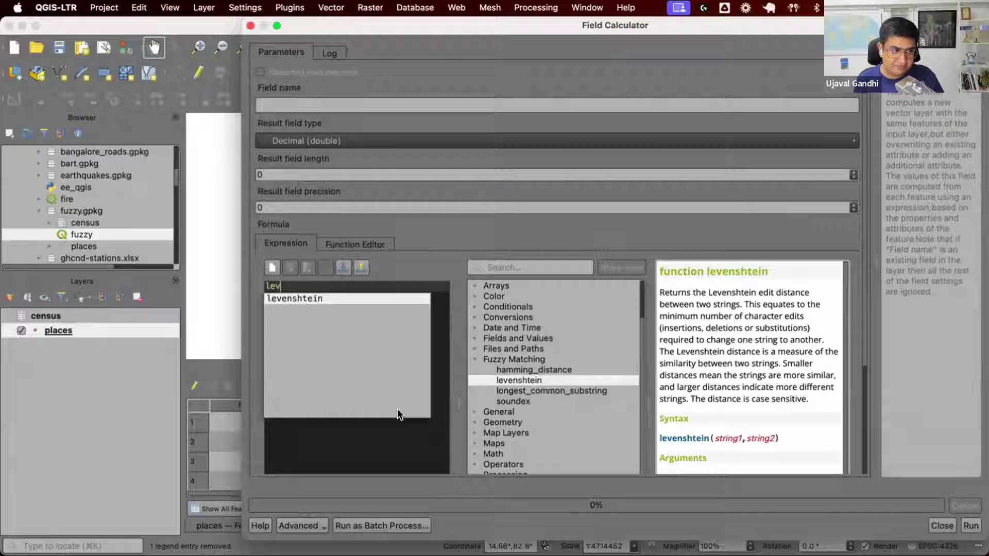
text(enshtein()
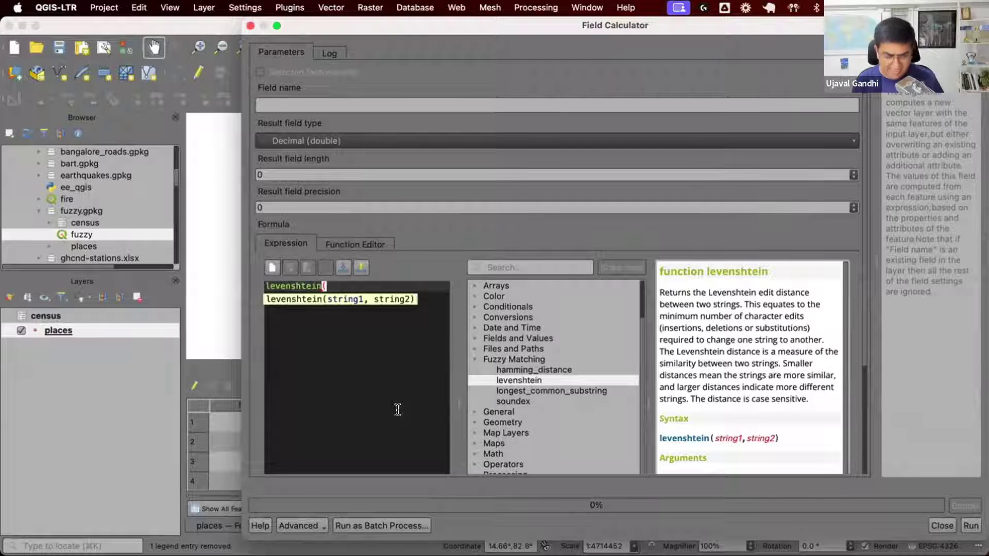
text('cat', 'bar)
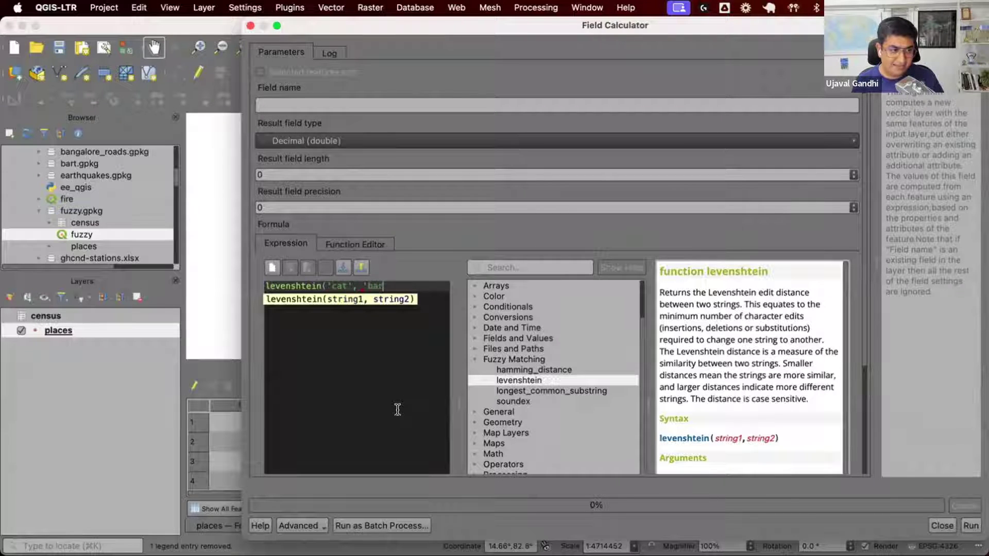
key(BackSpace)
text(t'))
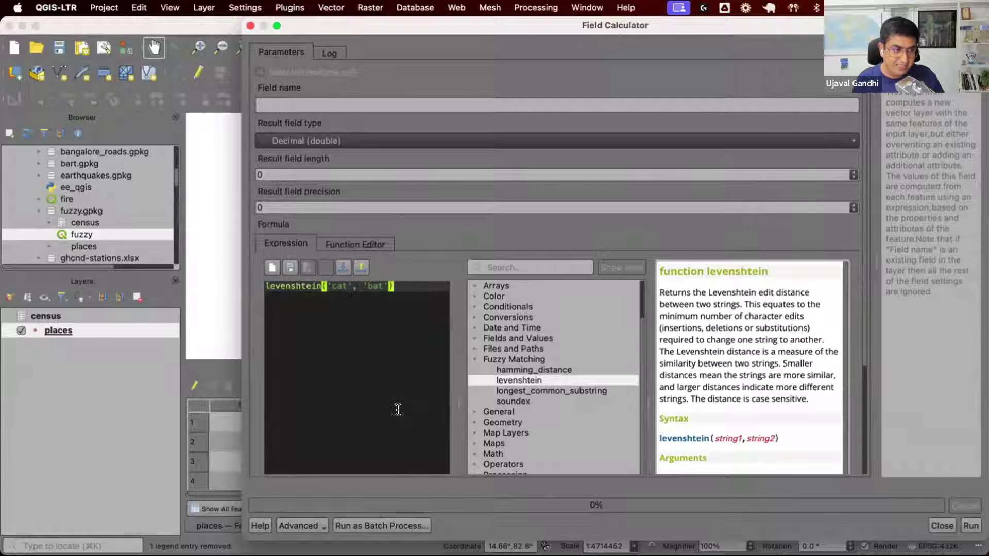
scroll(839, 344, down, 6)
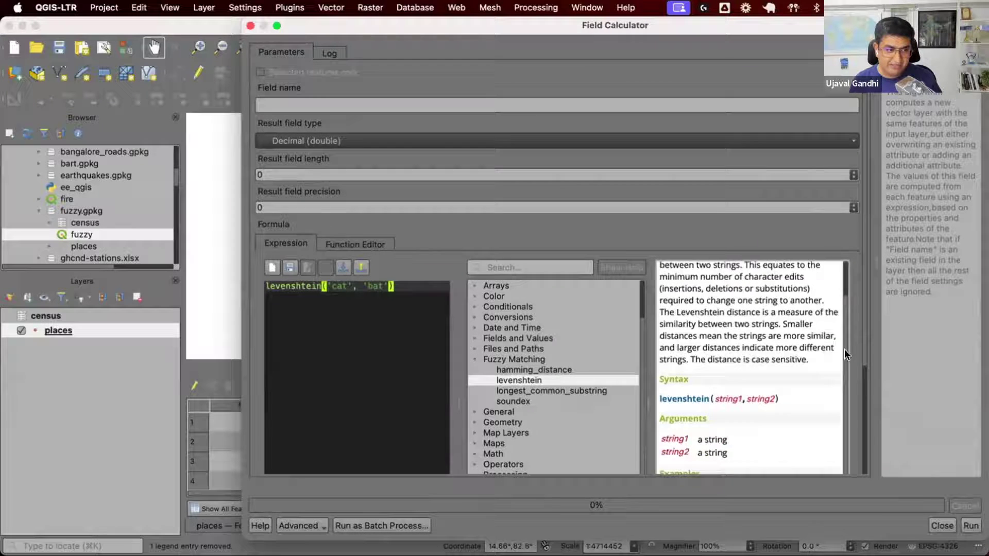
double_click(313, 460)
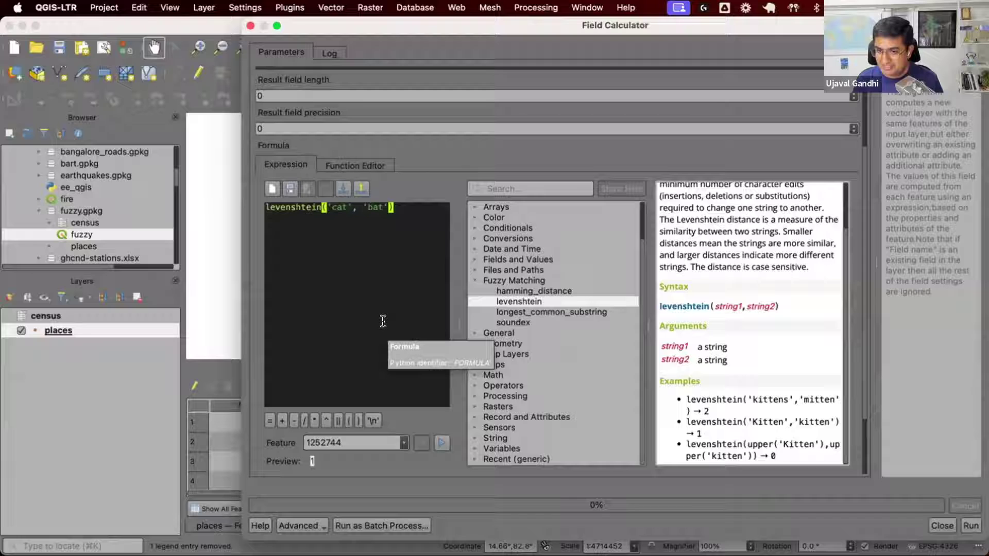
Change the arguments to 'Bangalore' and 'Bengaluru', giving a preview distance of 3.
double_click(339, 207)
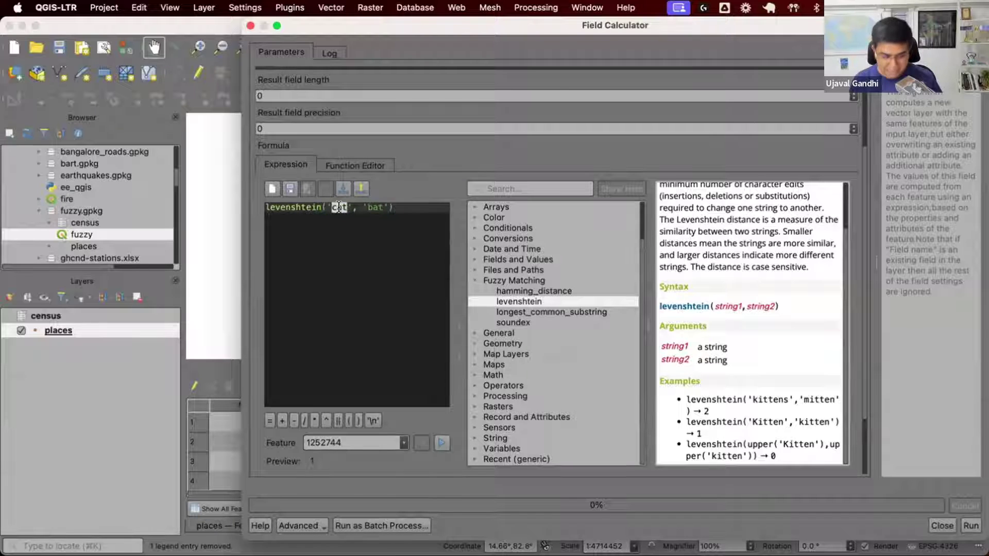
text(Bangalore)
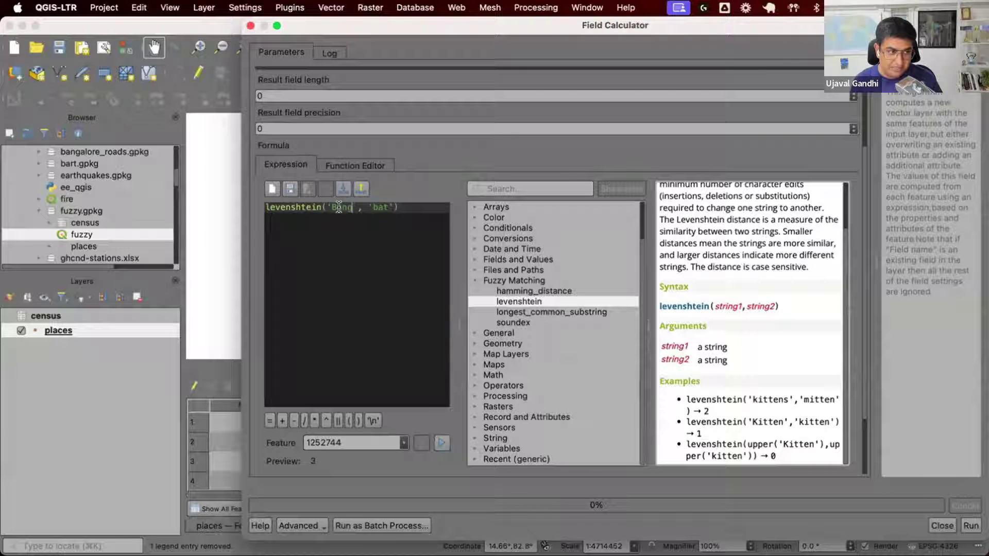
key(Right)
key(Right)
key(shift+Right)
key(shift+Right)
key(shift+Right)
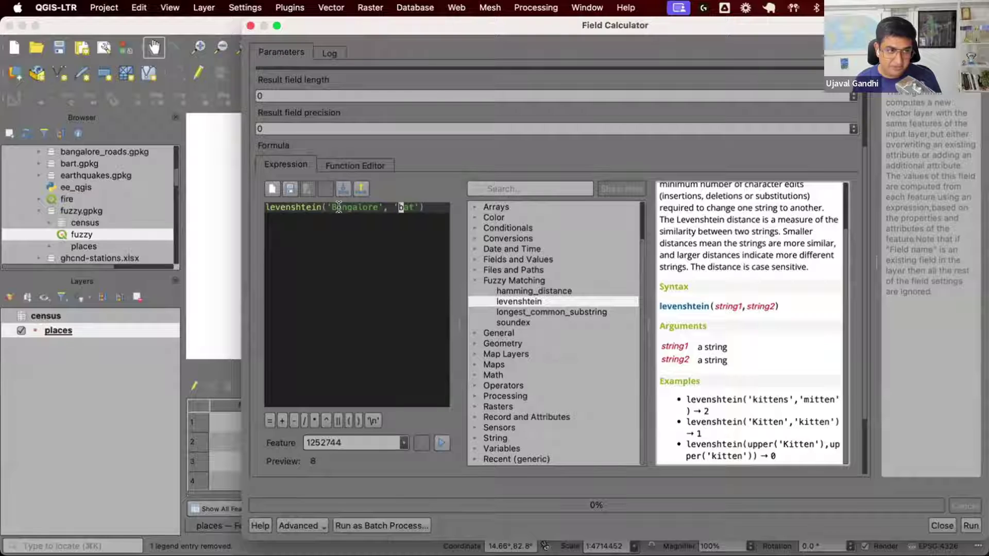
text(Bengaluru)
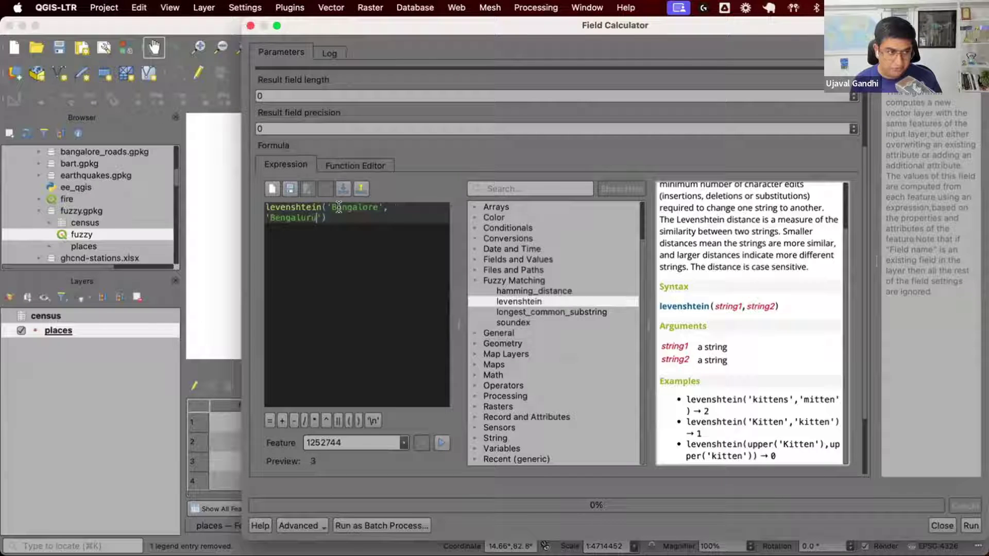
click(312, 463)
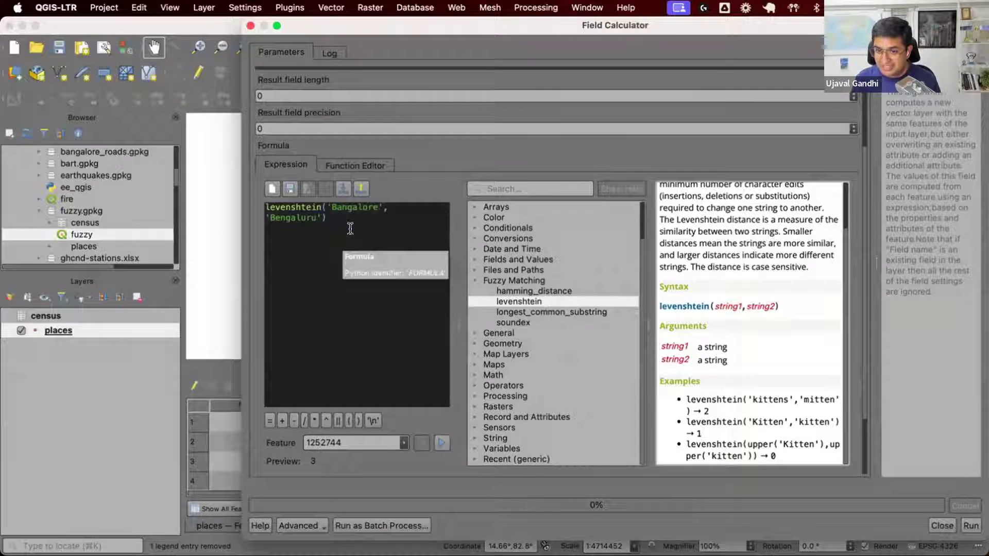
double_click(349, 204)
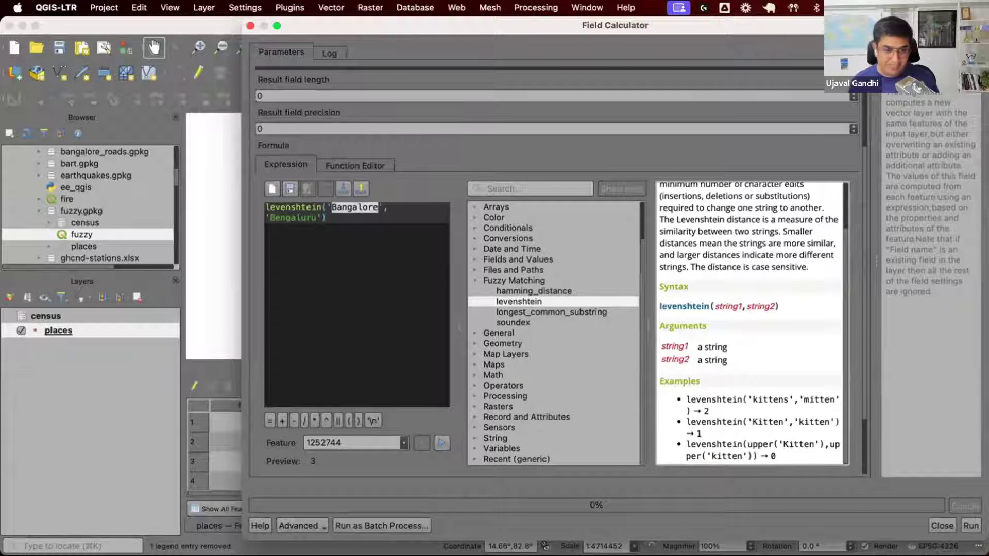
Start a fresh Field Calculator on places with a new Text (string) field named fuzzymatch.
click(942, 526)
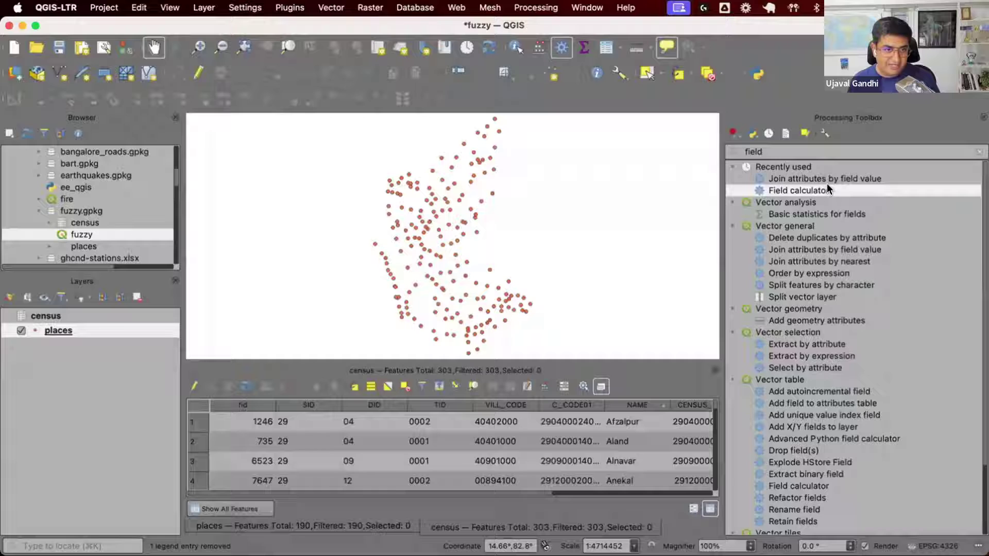
double_click(824, 189)
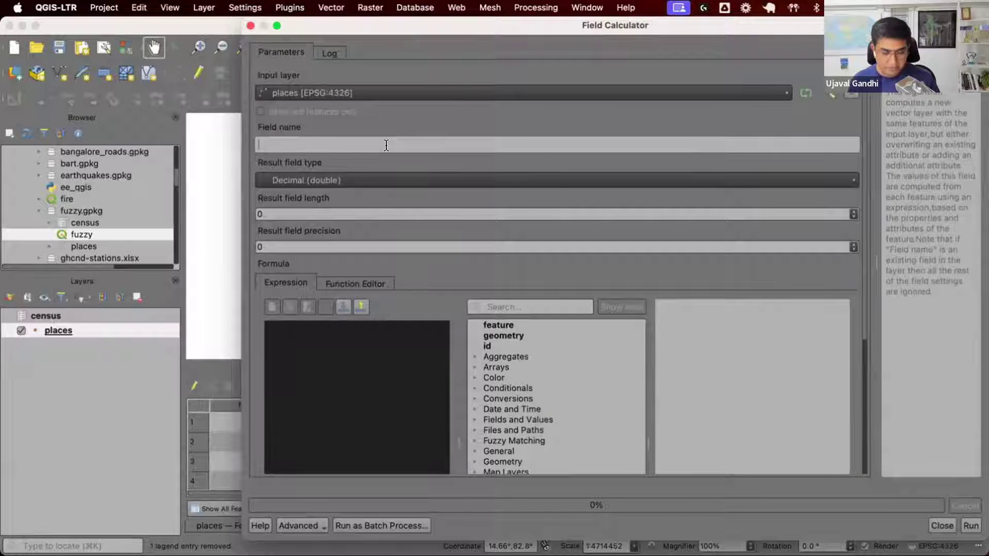
text(fuz)
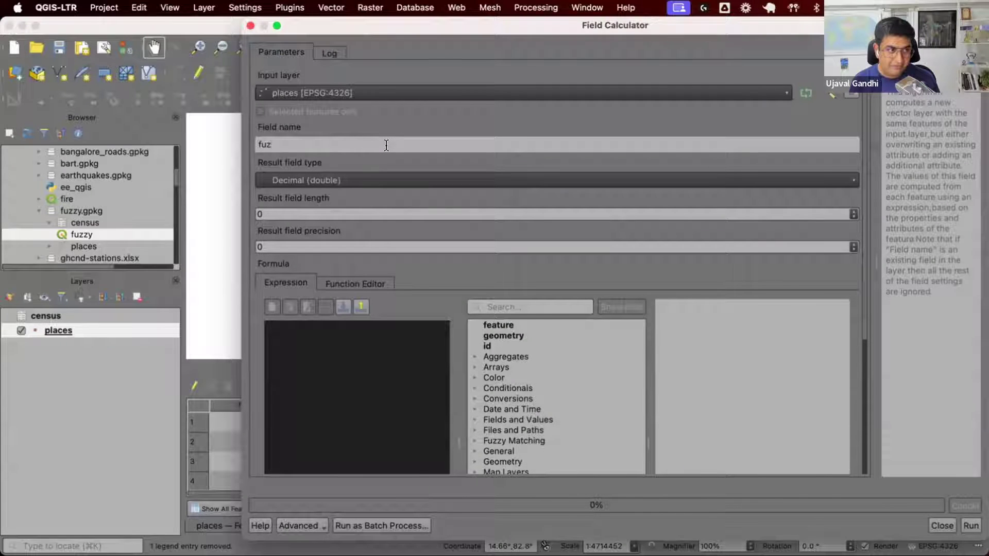
text(zymatch)
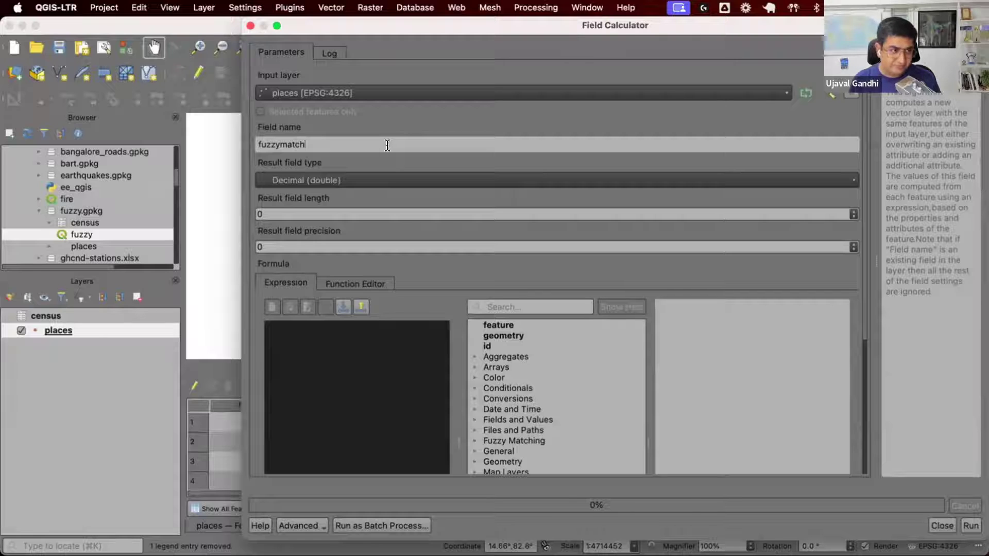
click(412, 181)
click(412, 214)
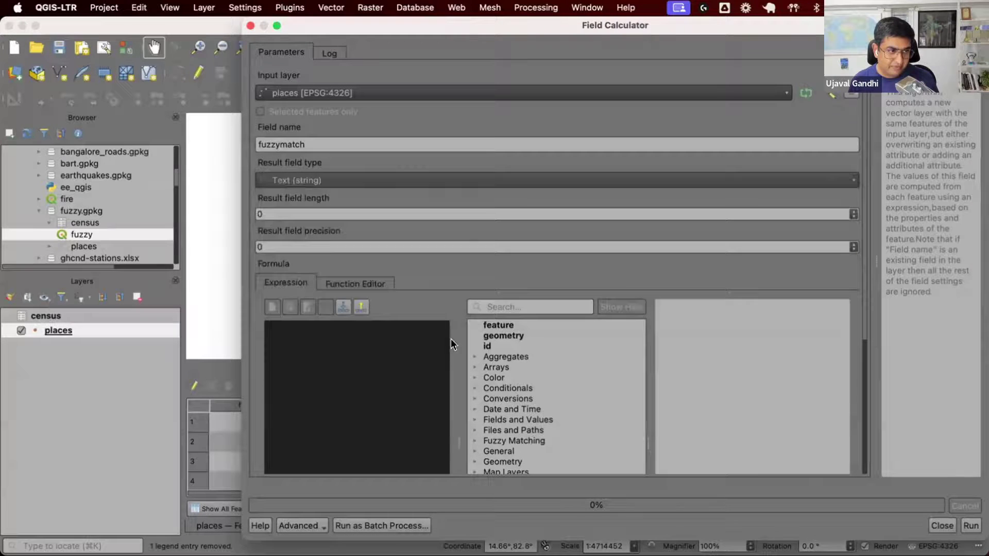
click(474, 357)
Begin the expression aggregate(layer:='census', aggregate:='array_agg', ...) on indented lines.
click(512, 367)
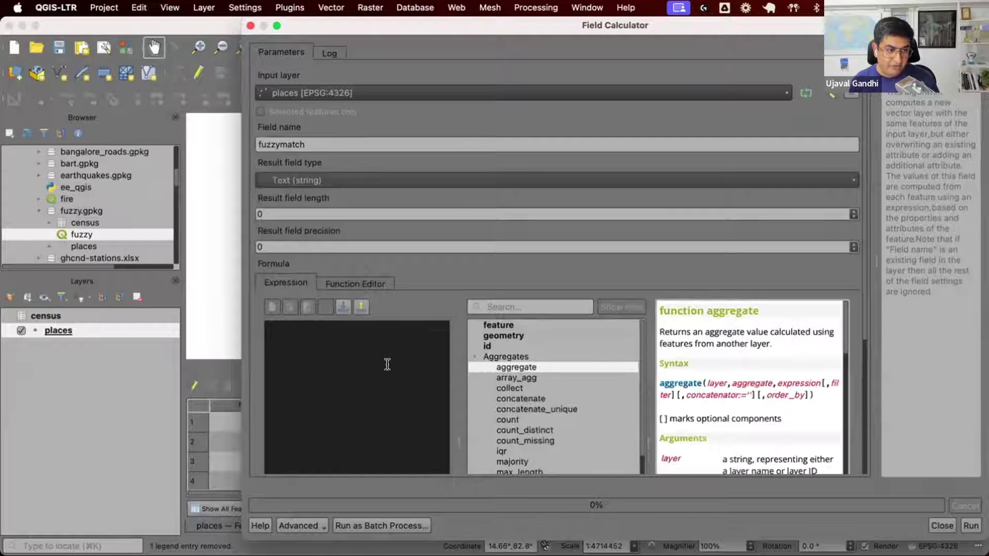
click(387, 364)
text(agg)
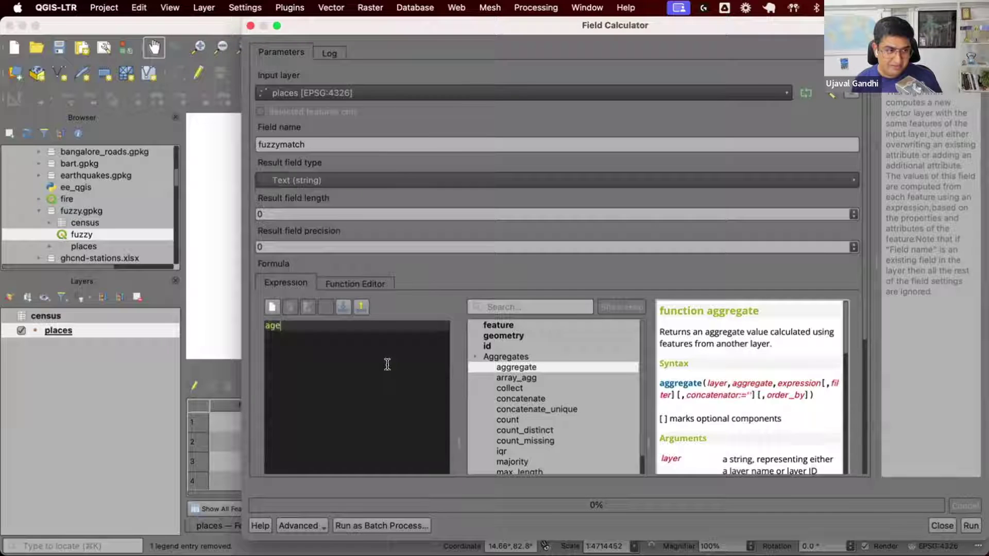
key(Return)
key(Return)
key(Tab)
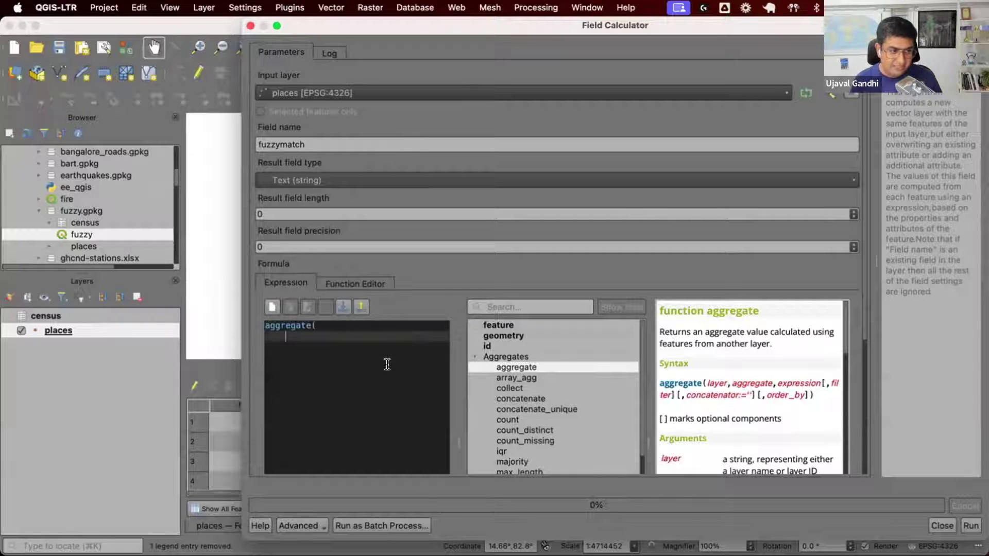
text(layer:='census',)
key(Return)
key(Tab)
text(agg)
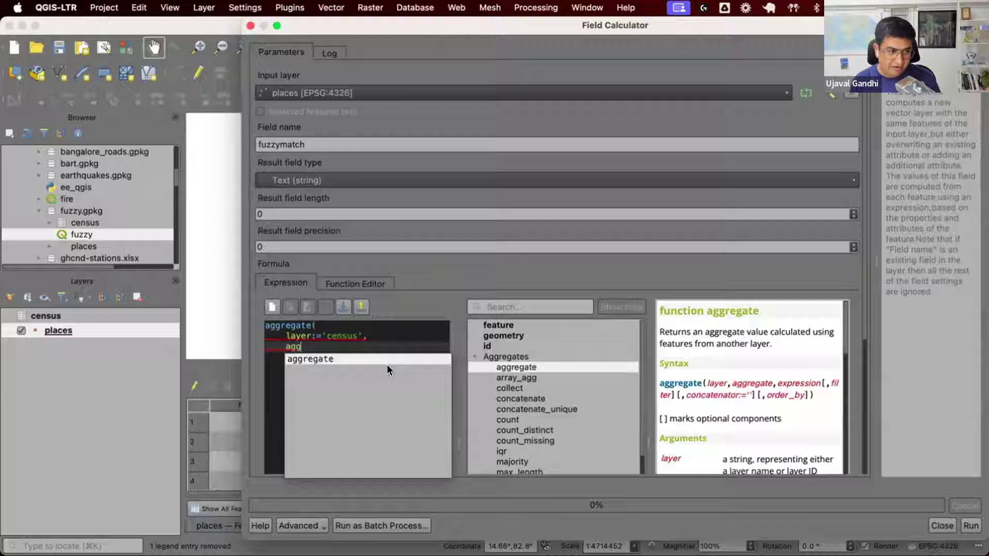
text(regate:='arr)
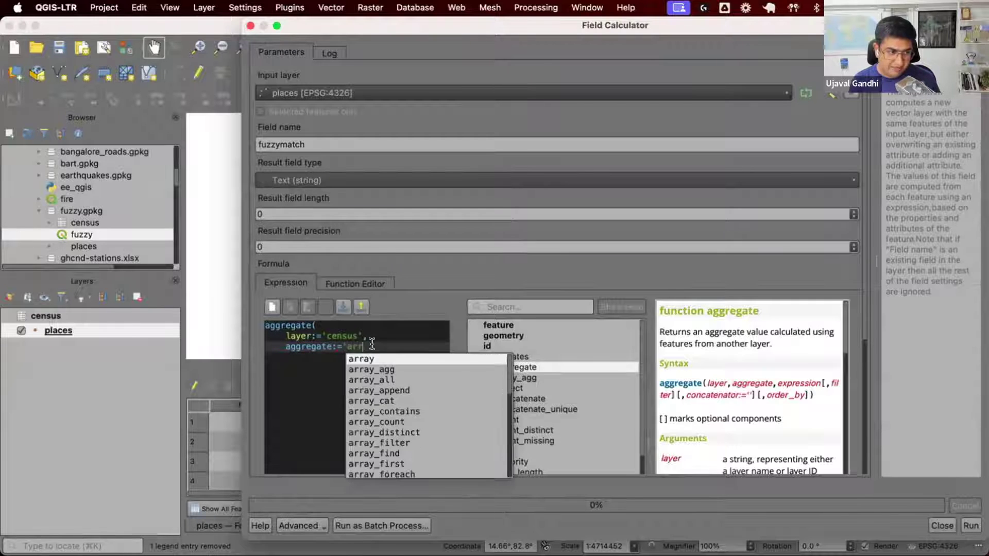
key(Down)
key(Return)
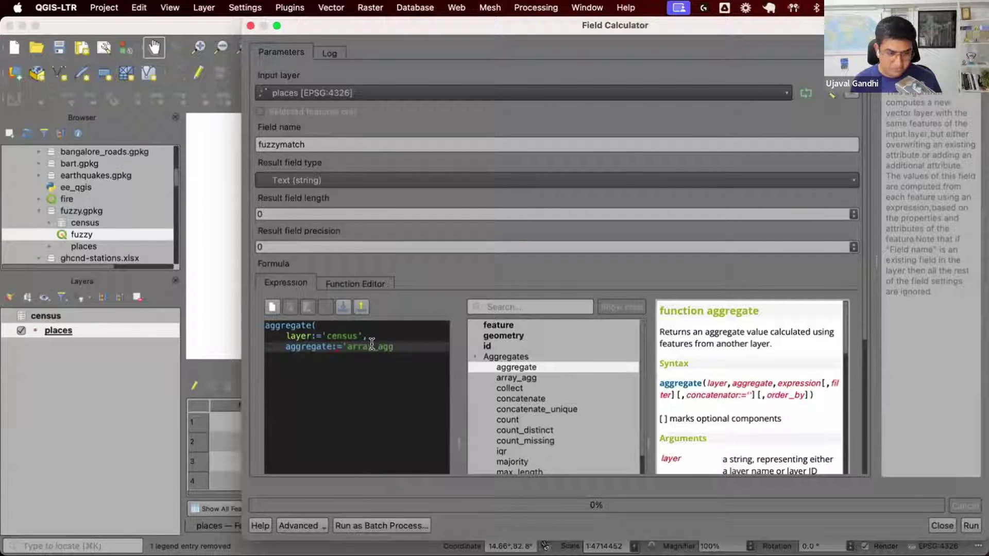
text(',)
Add the expression:="NAME" argument and start a filter:= argument on a new line.
key(Return)
key(Tab)
text(expre)
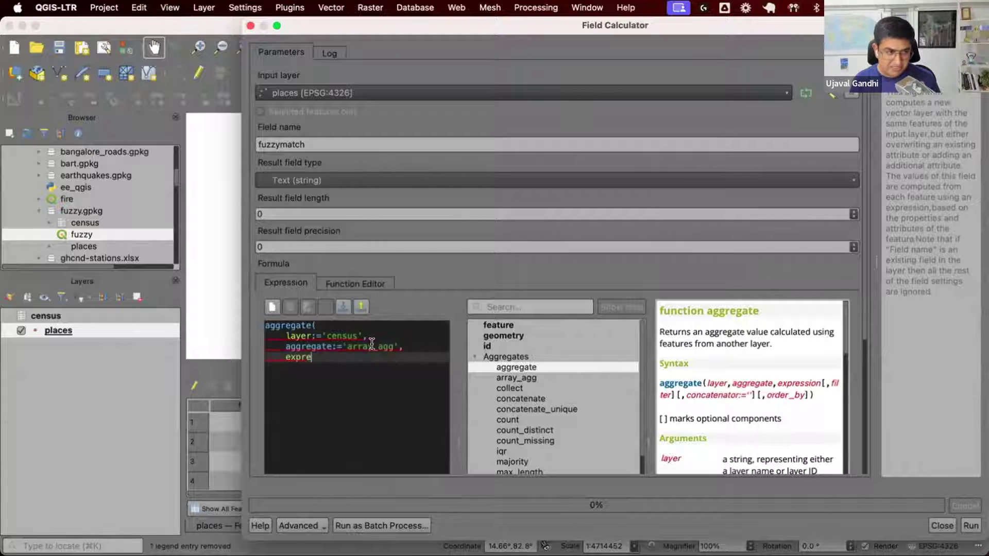
text(ssion:=)
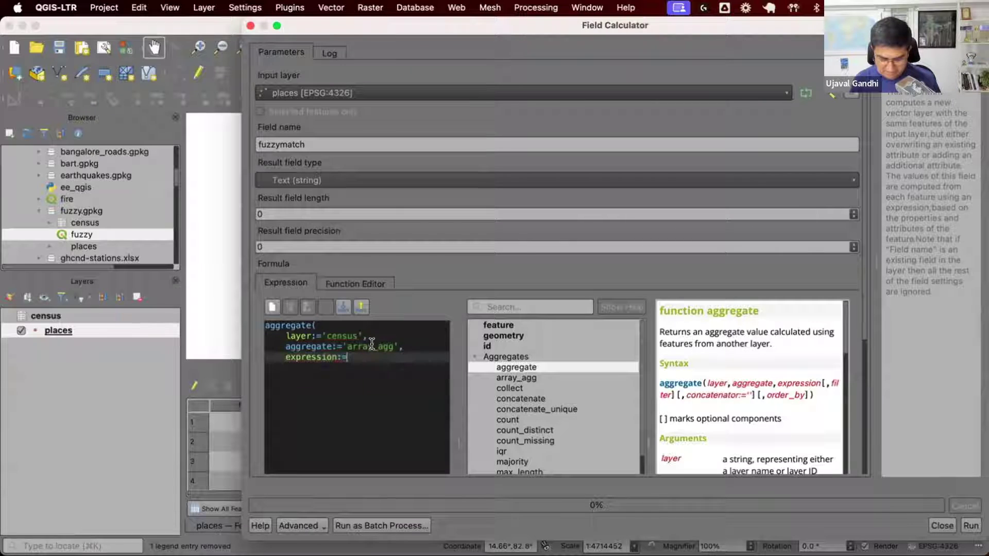
text( 'NAME",)
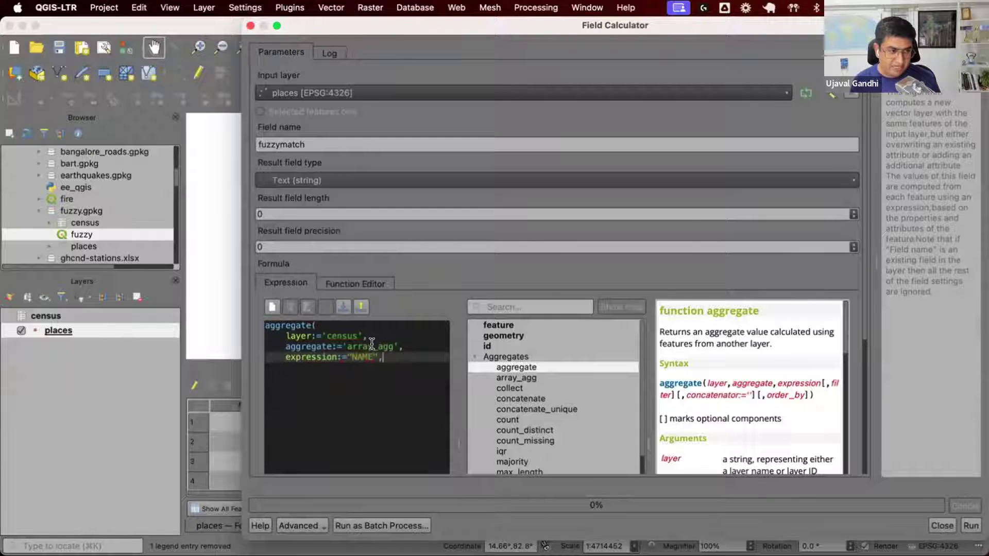
key(Return)
text(filter=)
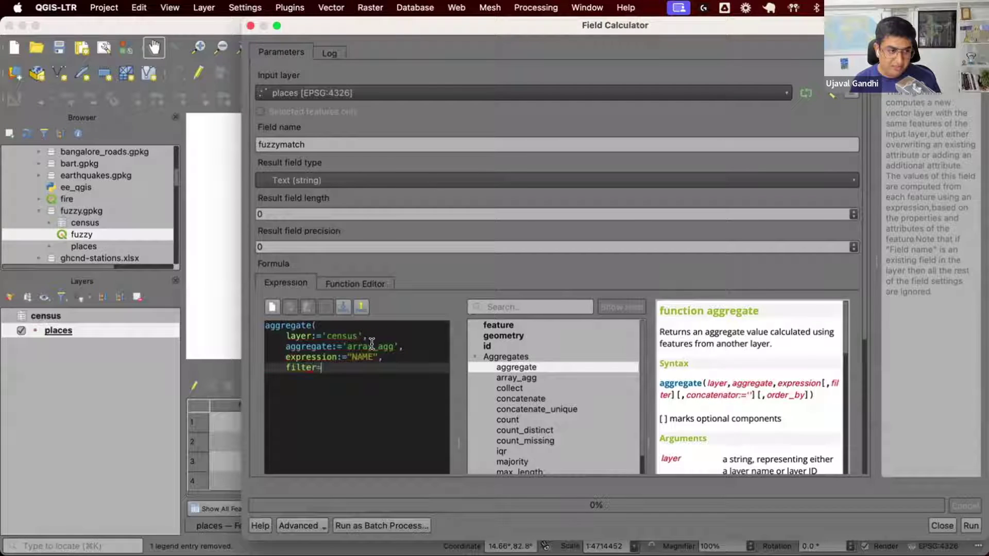
key(BackSpace)
text(:=)
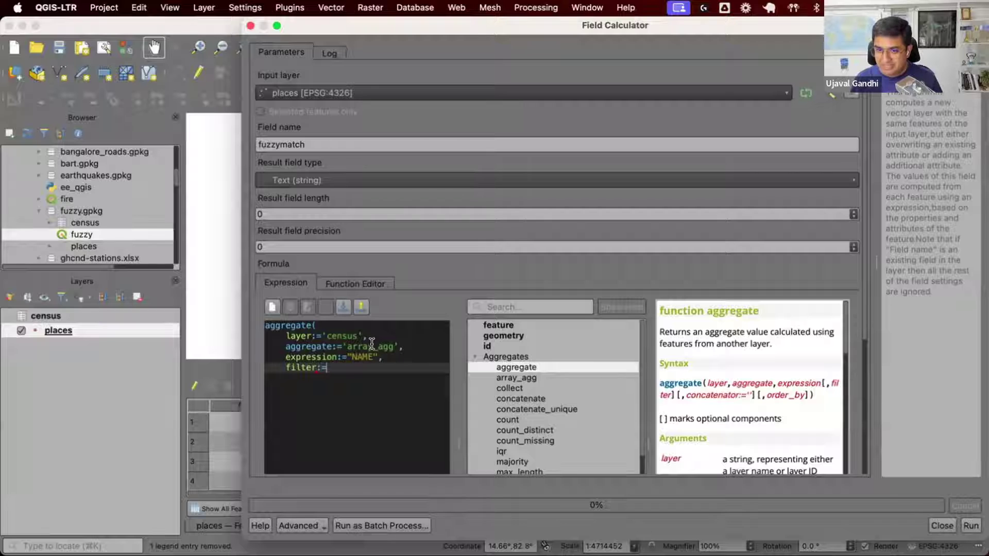
text(le)
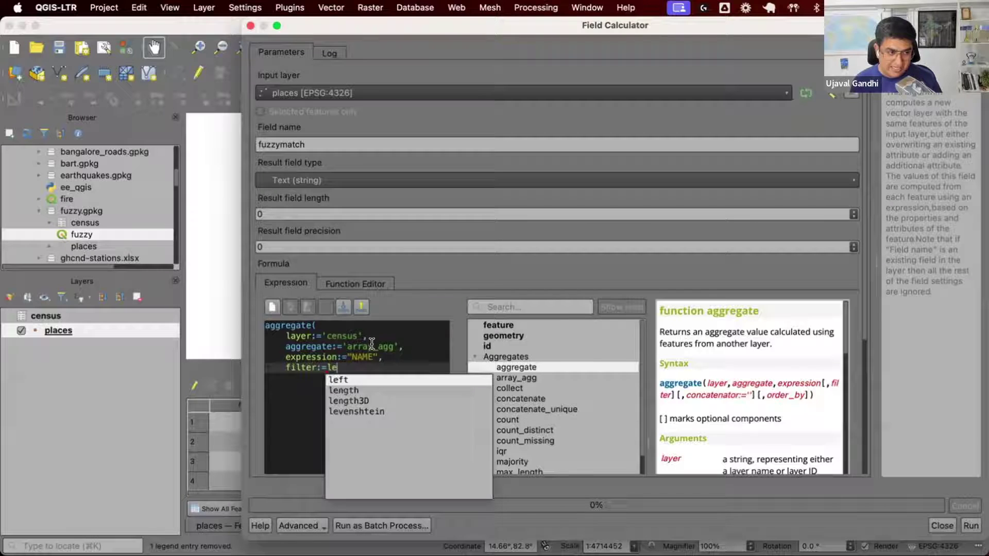
key(Down)
key(Down)
key(Down)
key(Return)
text(()
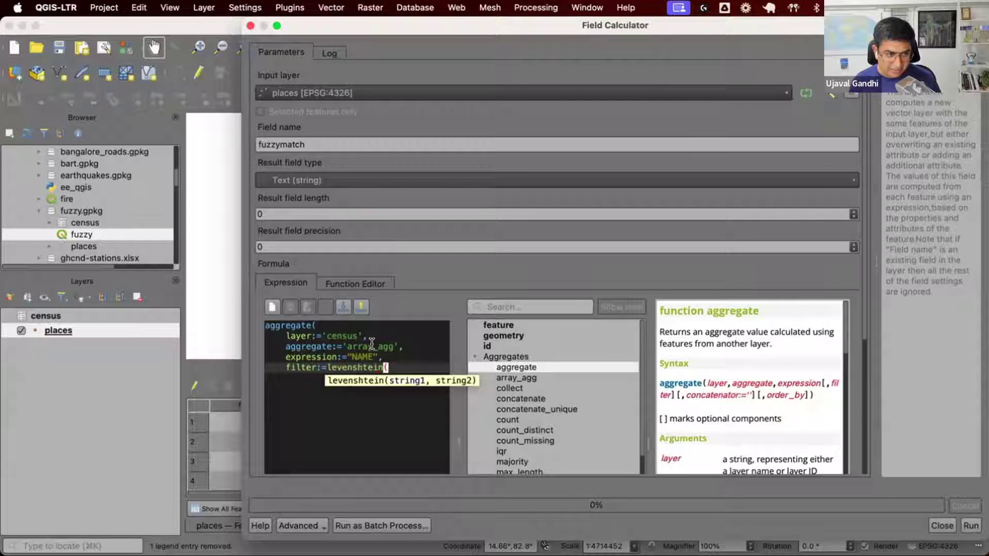
text("NAME",)
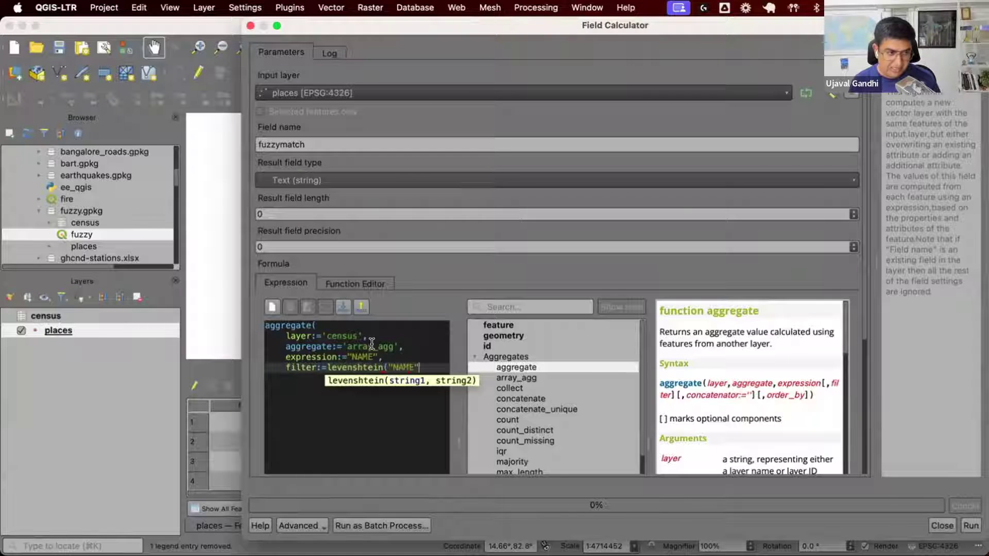
key(Return)
text(attr)
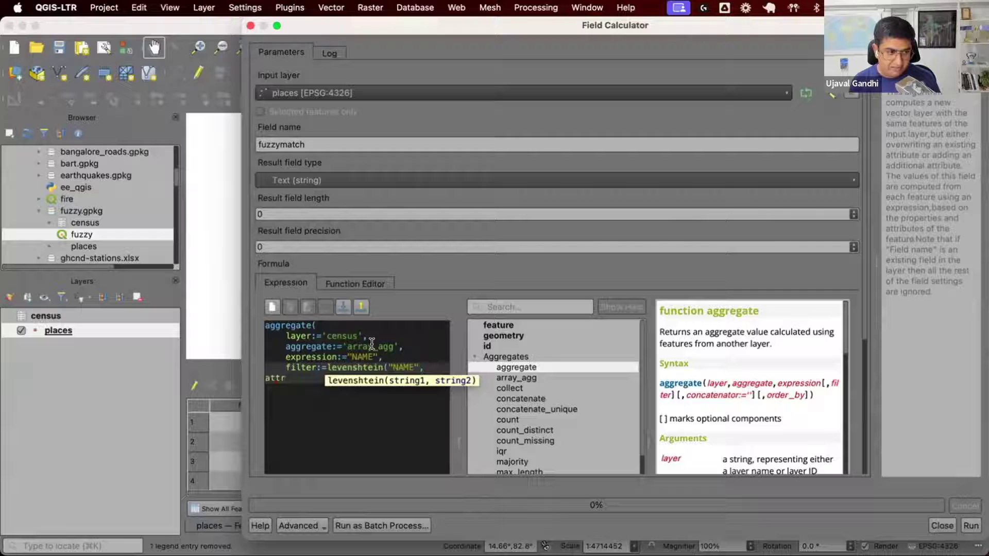
text(ibute()
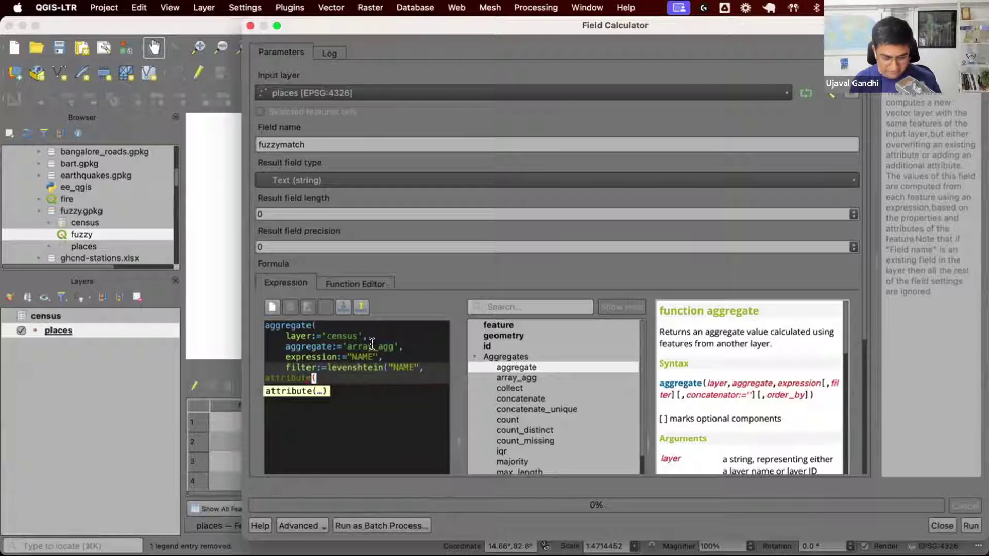
text(@parent, 'asciiname')) )
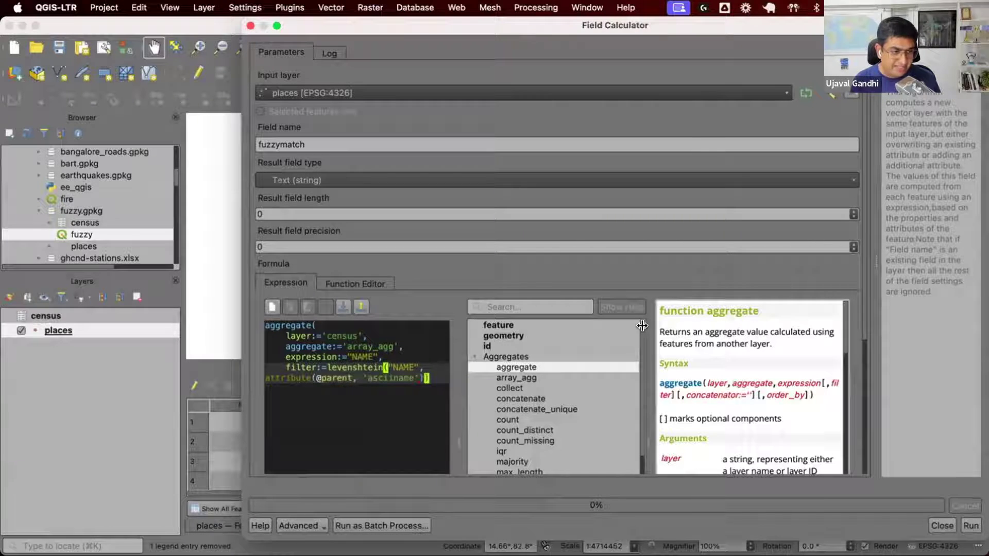
text(<=2)
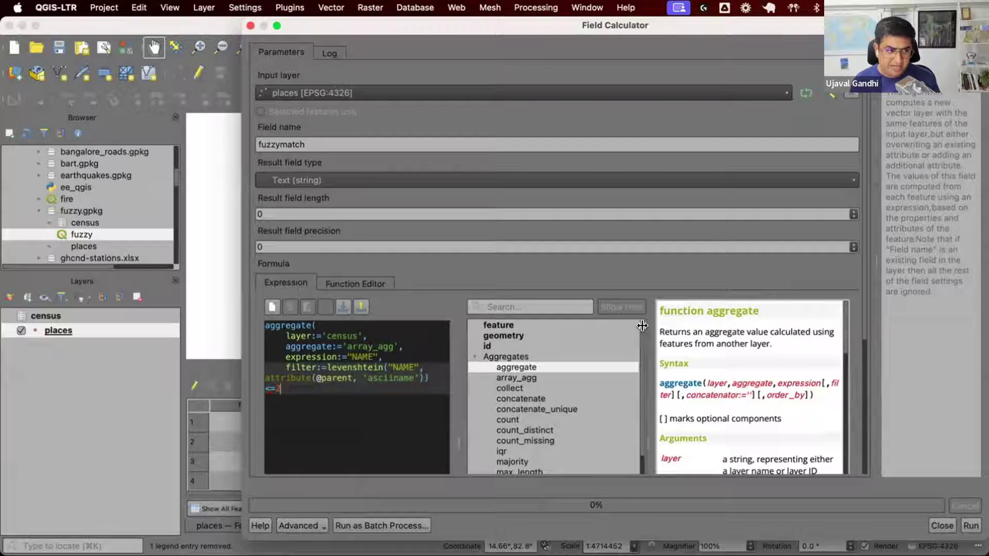
text(,)
key(Return)
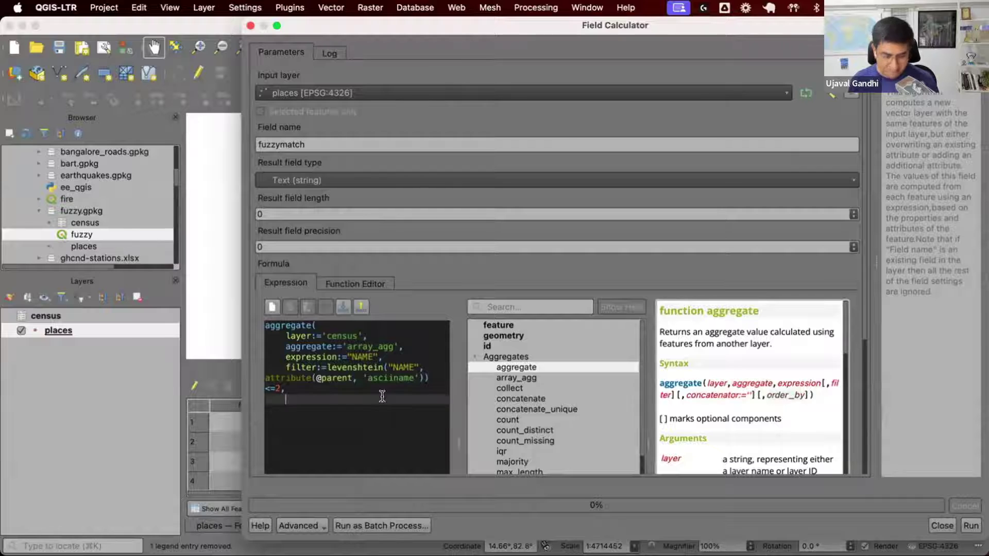
Add order_by:= using the reused levenshtein distance expression and close the aggregate parenthesis.
text(order_by:=)
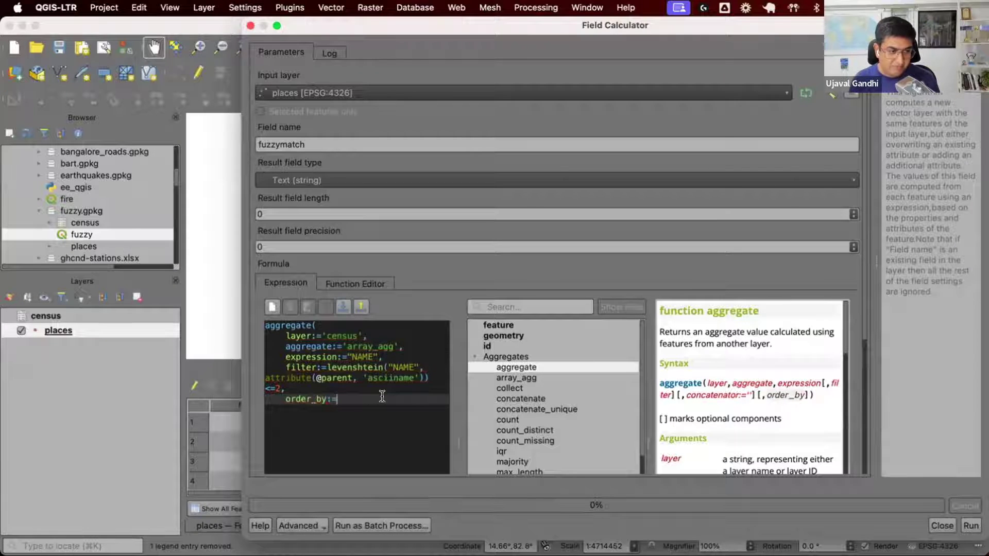
drag(327, 367, 429, 375)
key(super+c)
click(405, 395)
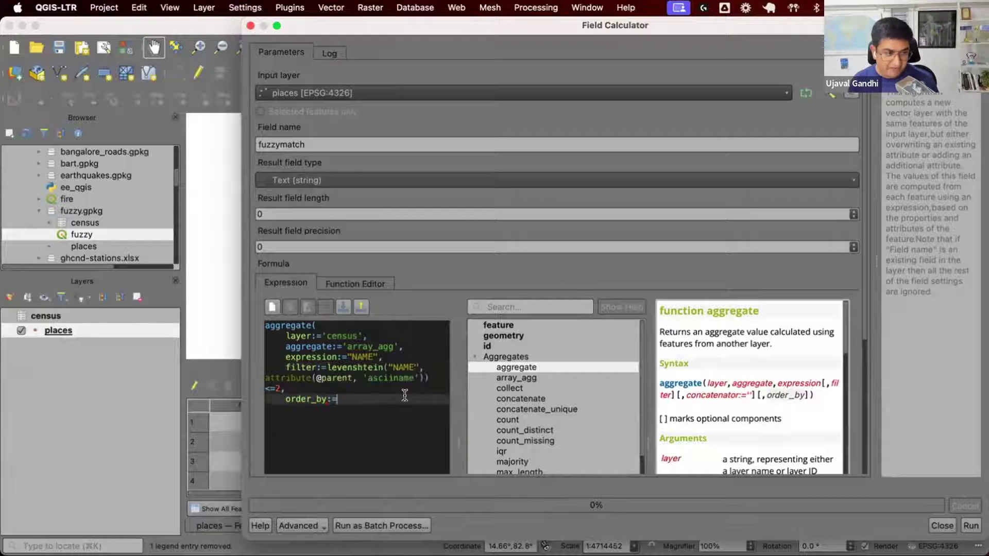
key(super+v)
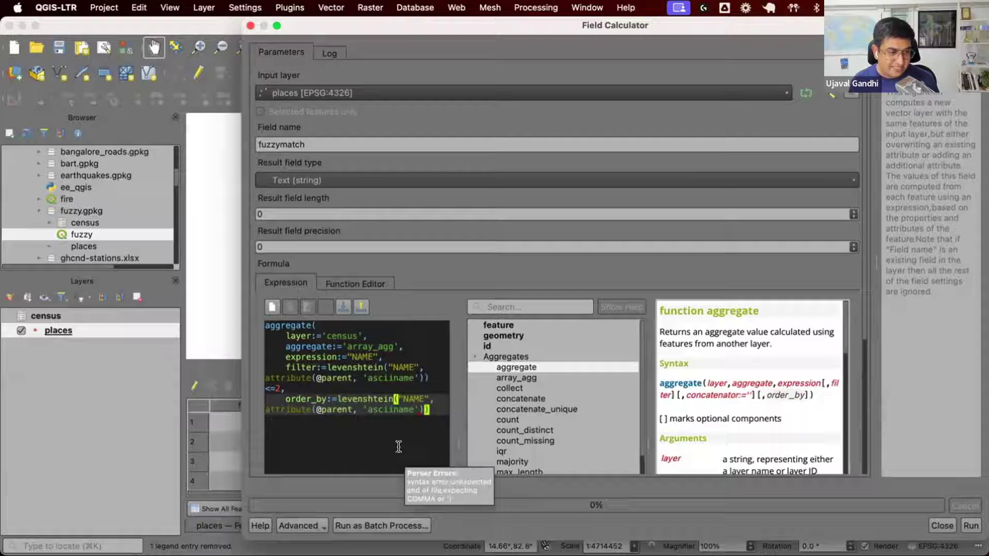
text())
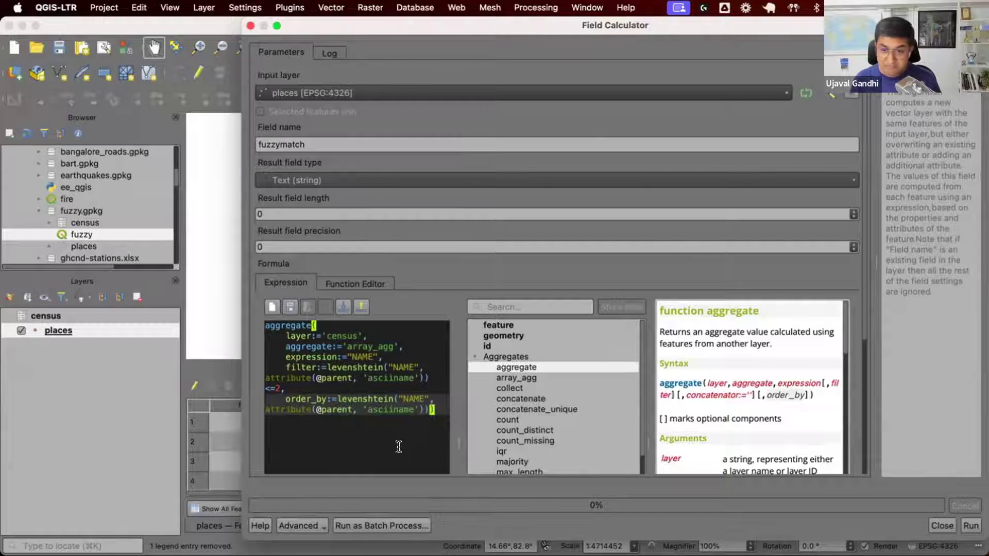
Step through the fuzzymatch Feature preview for the next several places.
drag(861, 286, 854, 391)
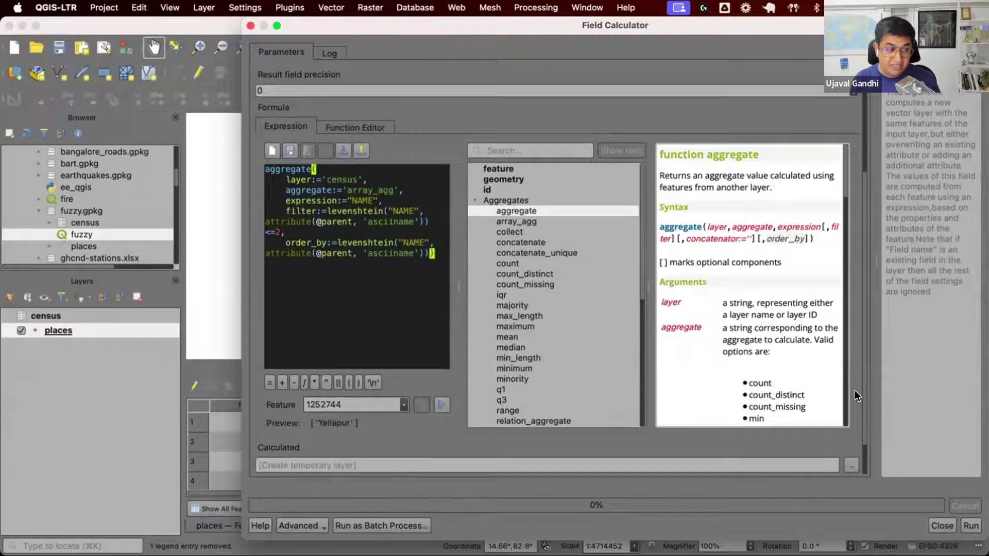
click(439, 404)
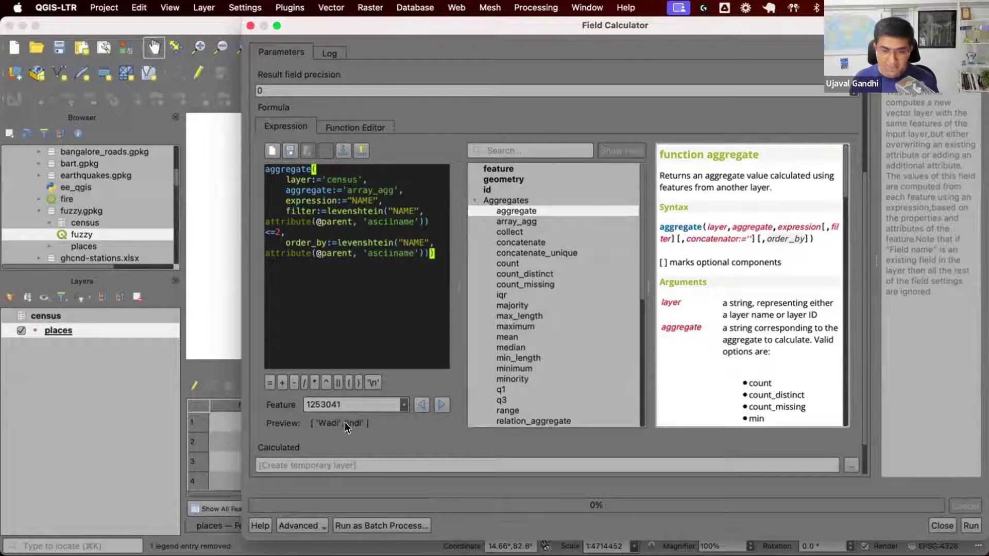
click(441, 404)
click(440, 404)
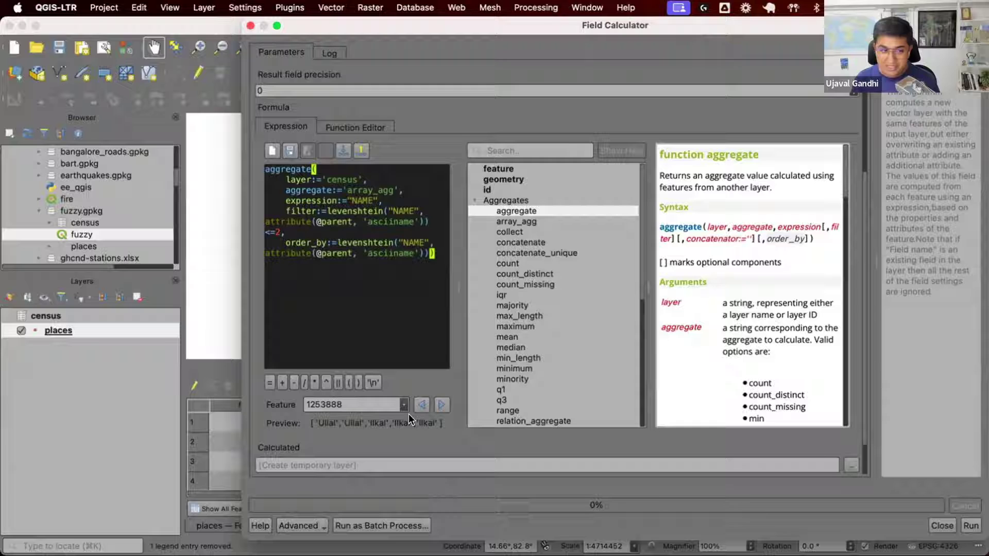
click(435, 404)
click(438, 404)
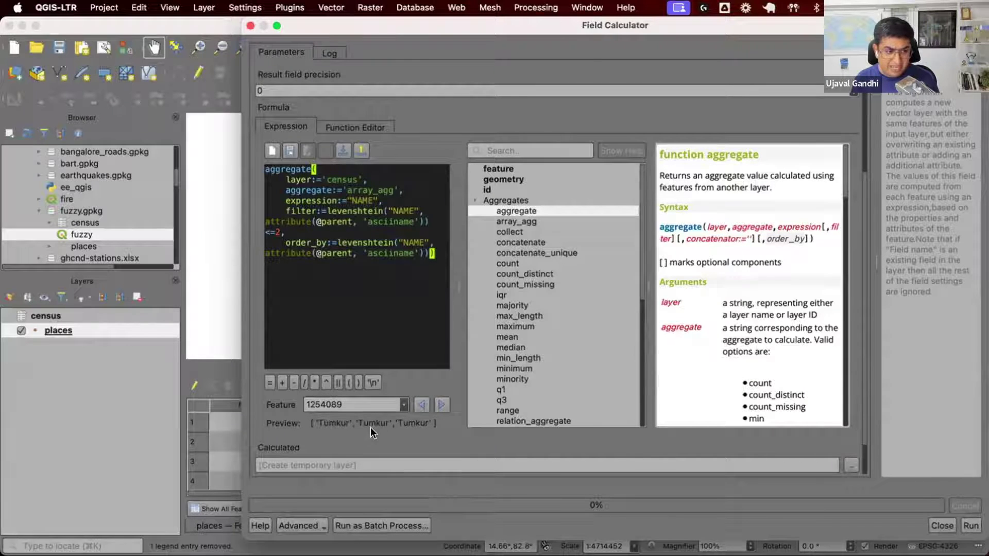
Preview later places' fuzzymatch results, then switch to the fuzzy-join blog post in Chrome.
click(440, 405)
click(440, 405)
click(440, 405)
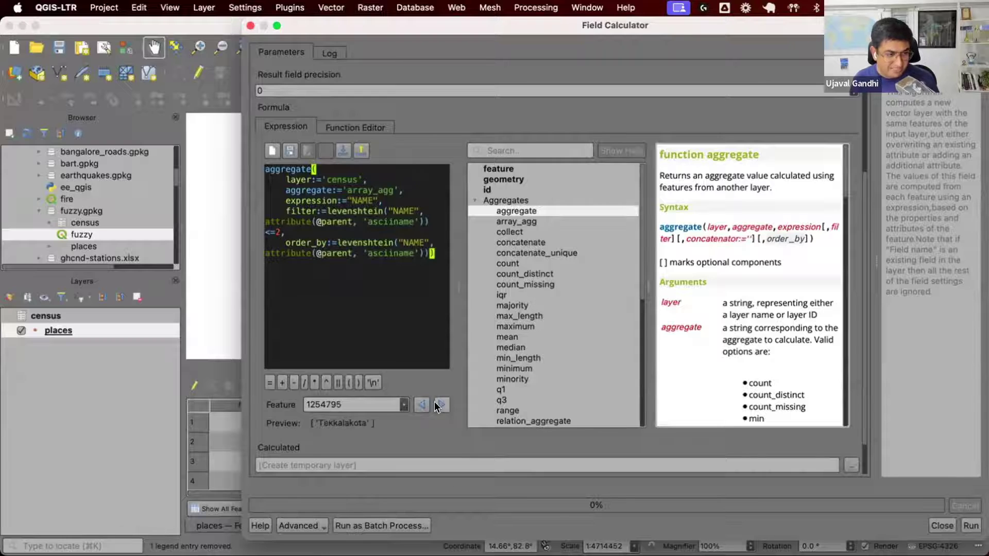
click(440, 405)
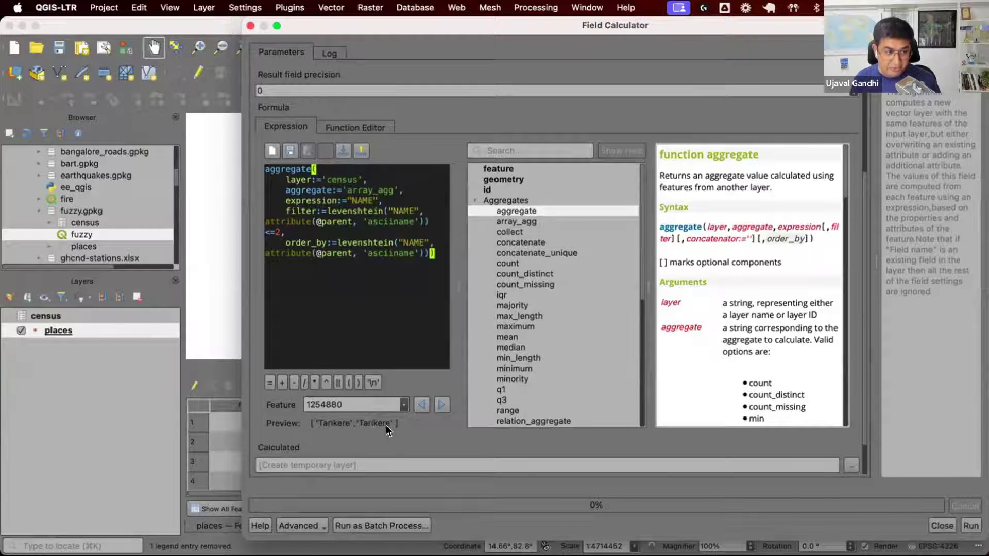
click(440, 404)
click(439, 404)
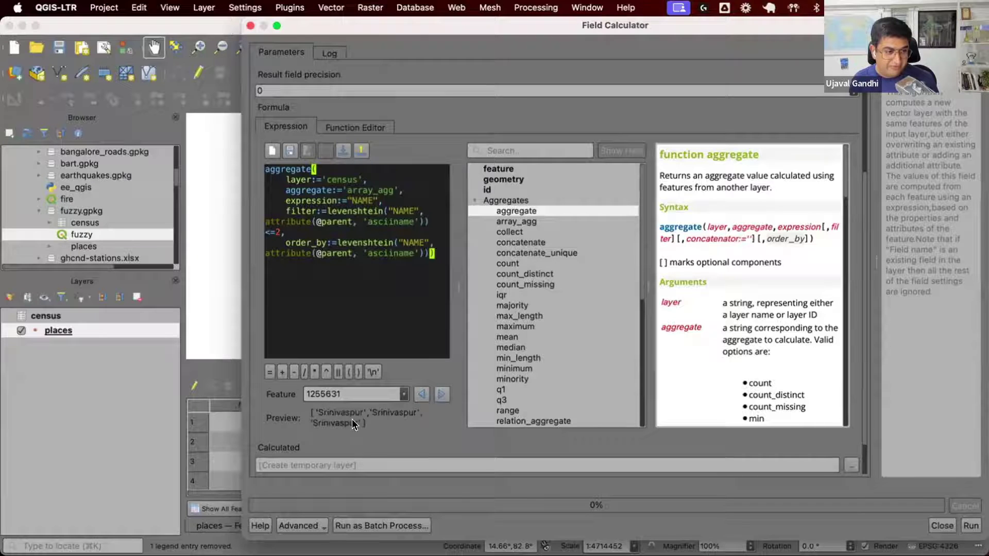
click(393, 338)
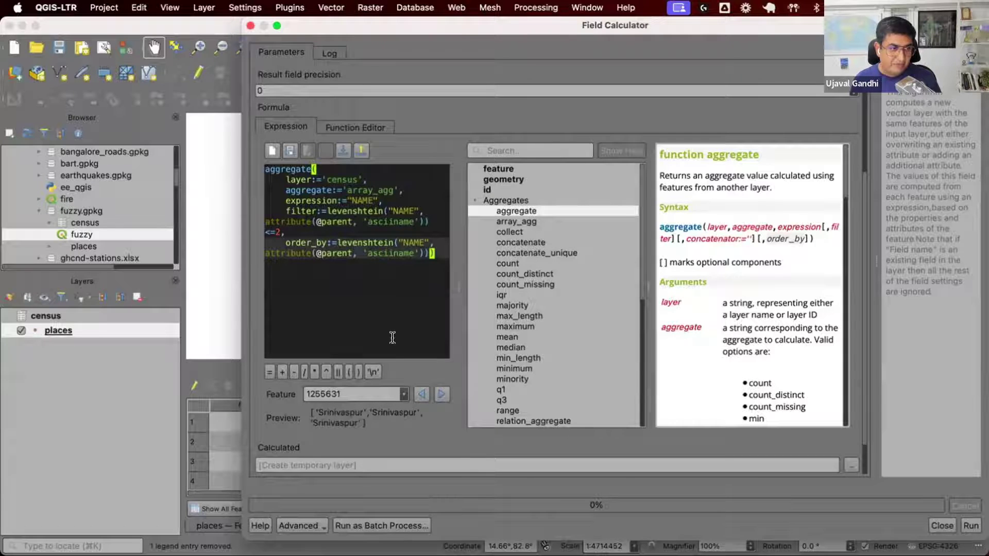
key(super+Tab)
Look up the array_first function help in the Array functions group.
scroll(330, 294, down, 10)
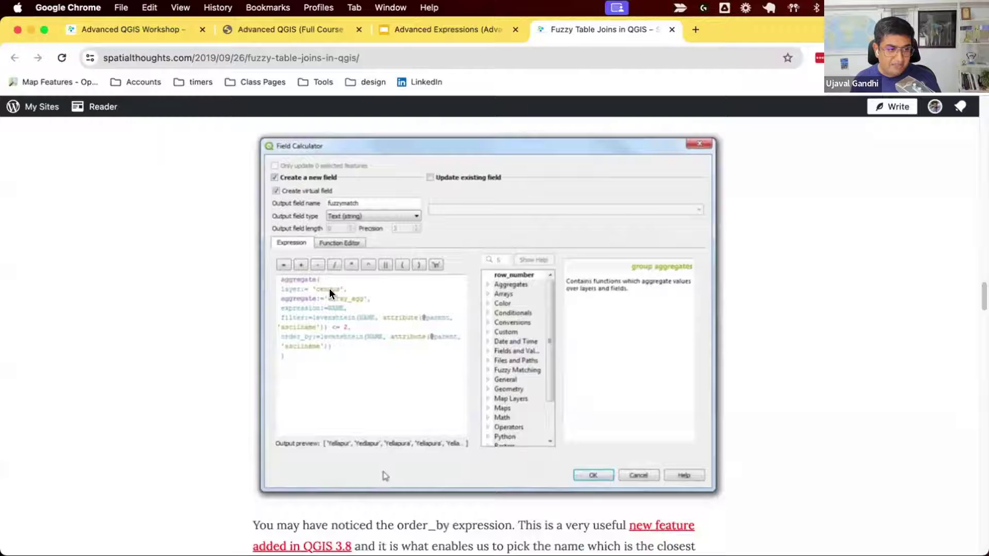
key(super+Tab)
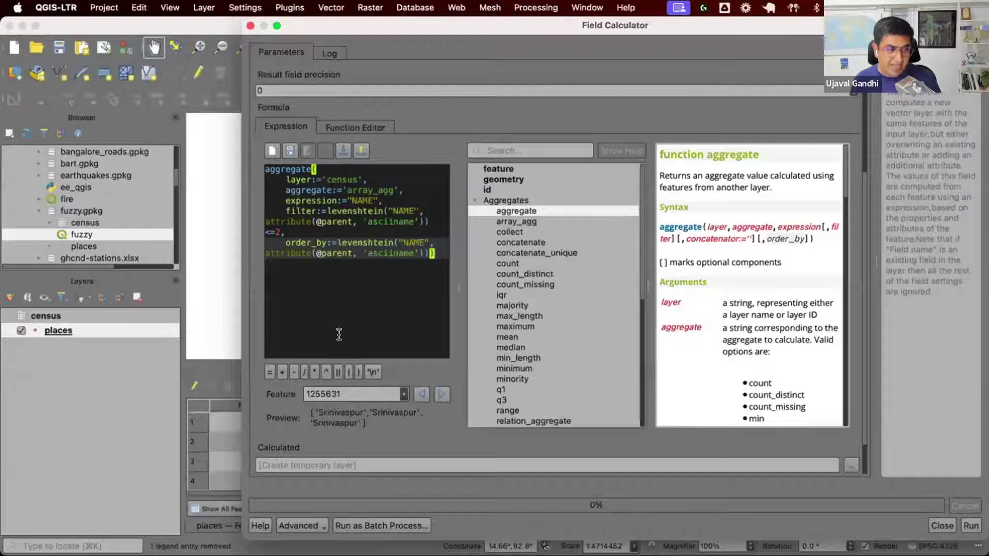
click(498, 203)
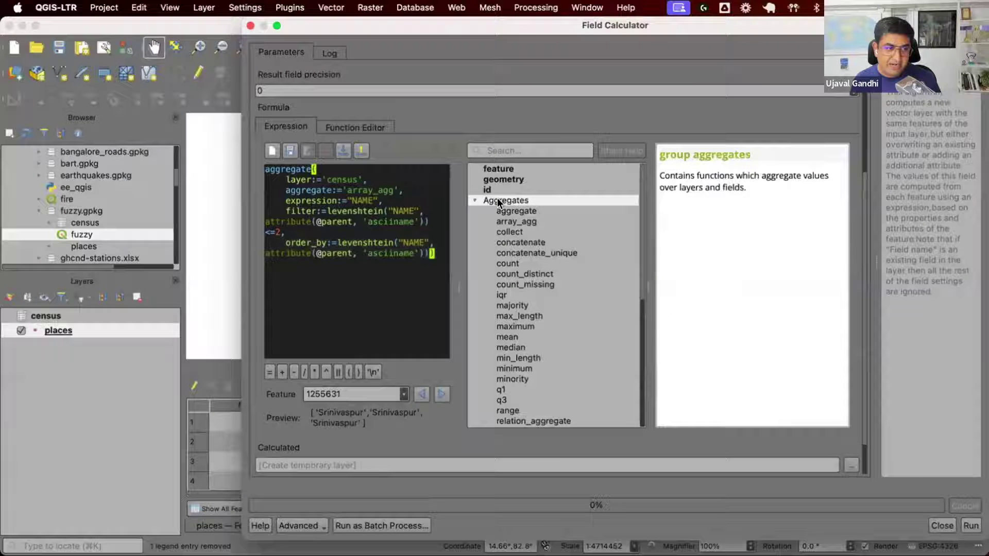
double_click(499, 203)
double_click(497, 211)
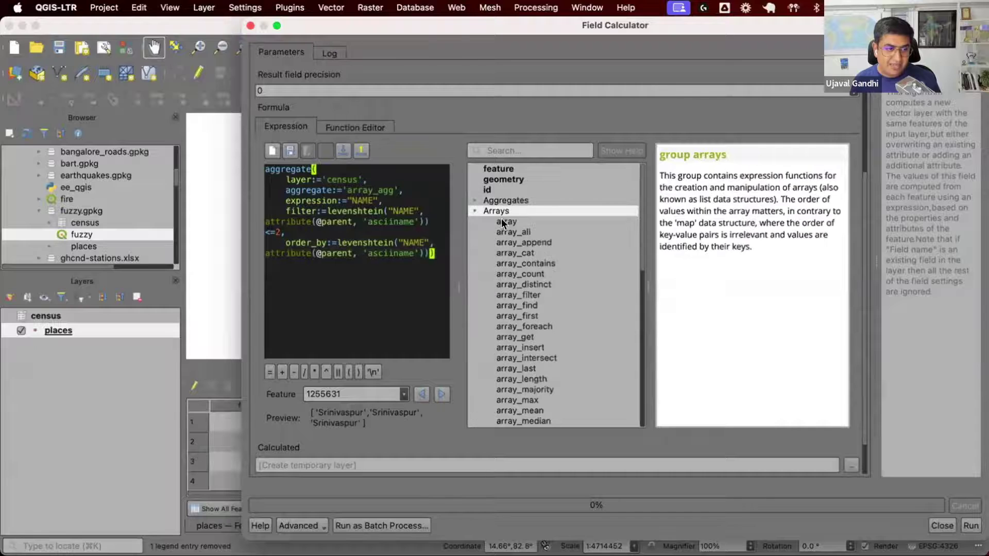
click(530, 313)
Wrap the whole aggregate expression in array_first( … ).
click(266, 169)
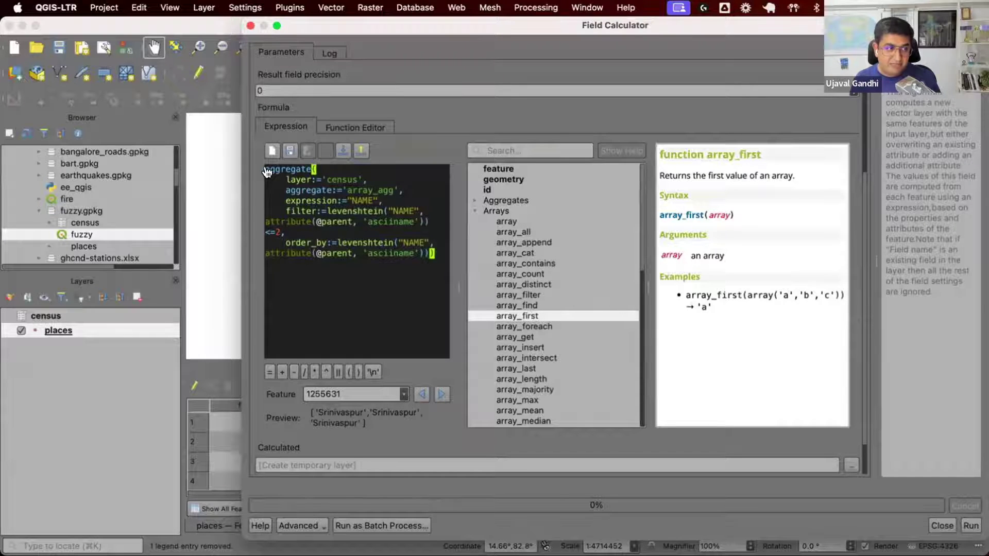
text(array)
text(_first()
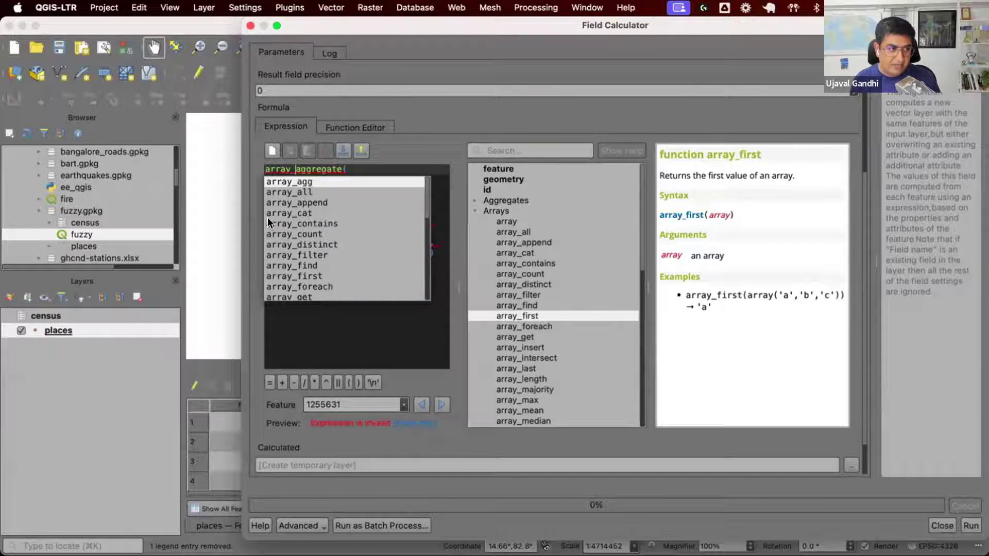
key(Down)
key(Down)
key(Down)
key(Down)
key(Down)
key(Down)
key(Down)
key(Down)
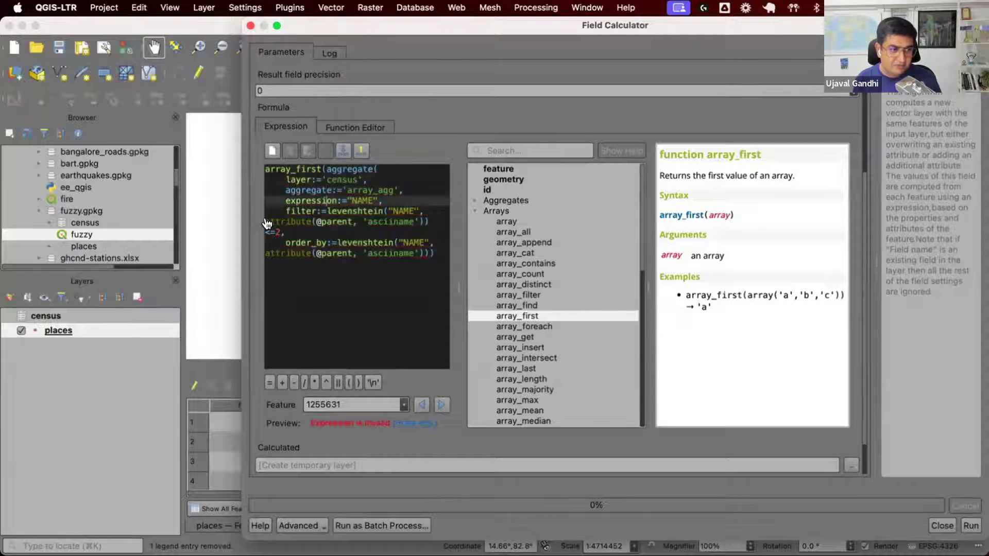
key(End)
text())
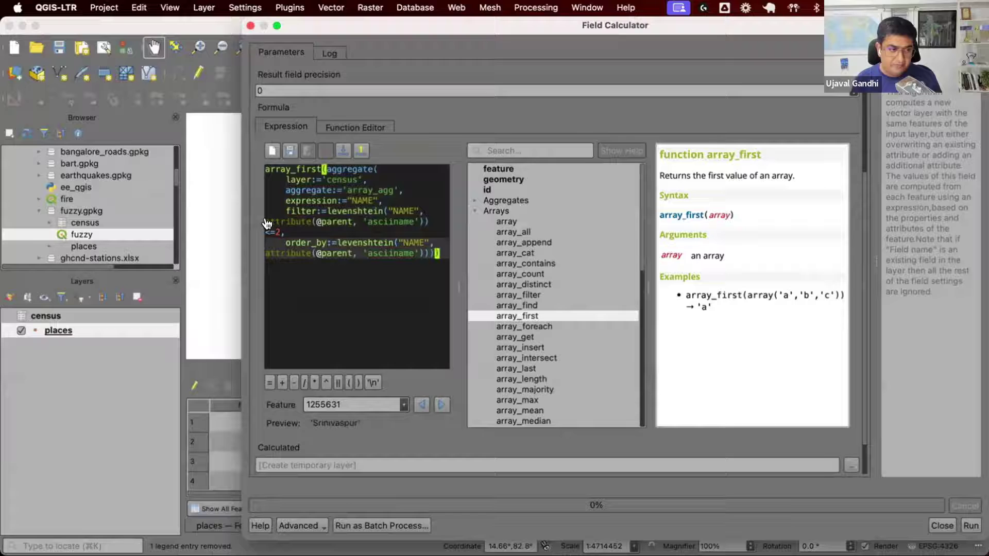
scroll(450, 288, up, 5)
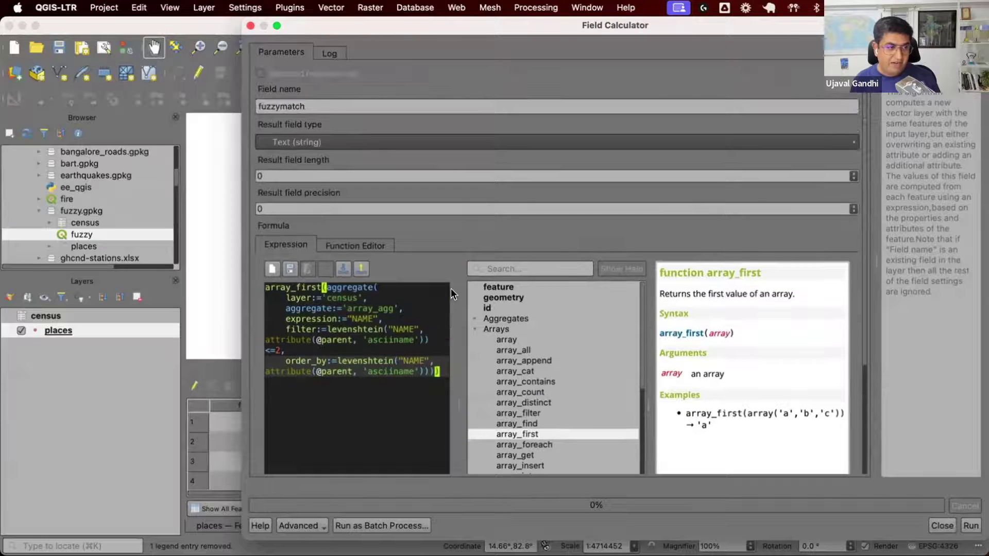
Replace the expression with the final expression copied from the blog post's code block.
key(super+Tab)
scroll(385, 434, down, 5)
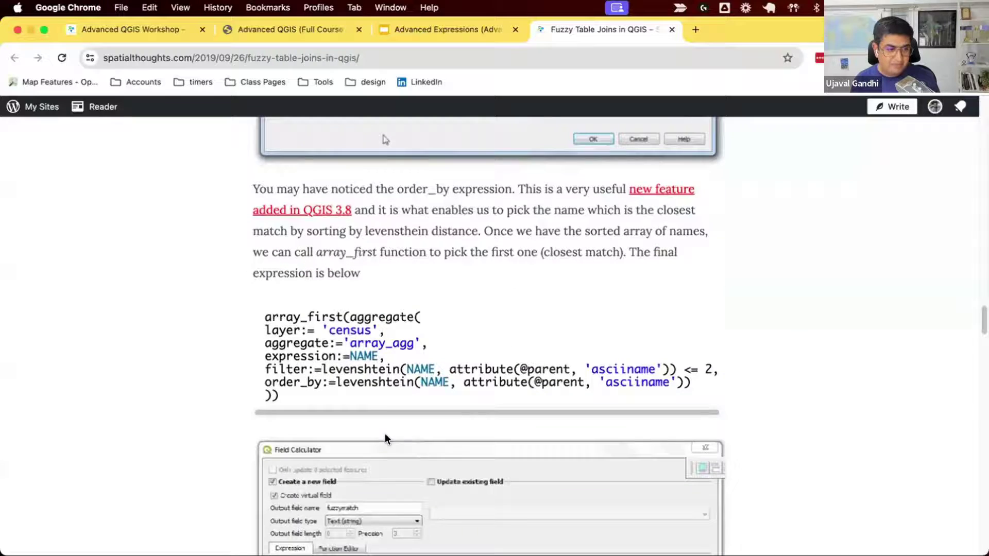
triple_click(350, 370)
key(super+c)
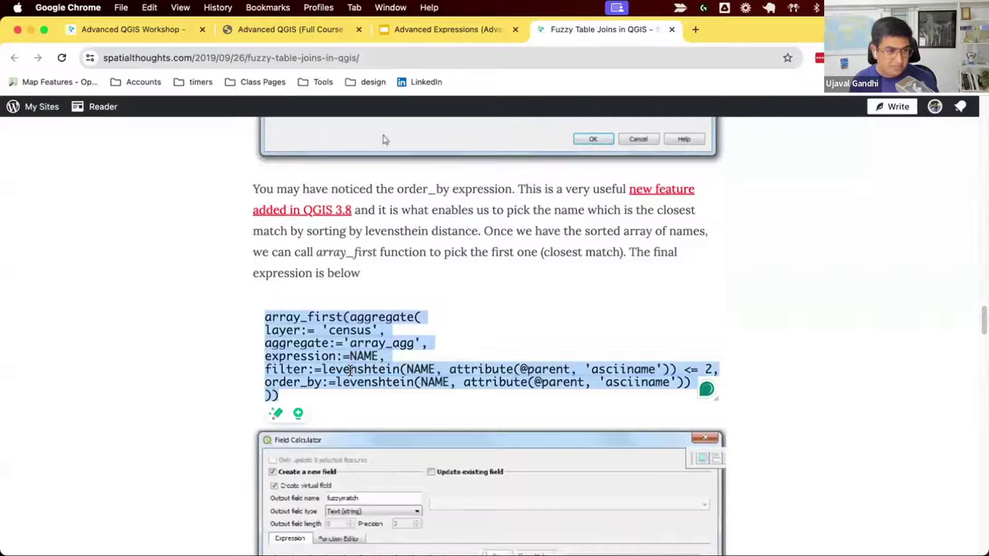
key(super+Tab)
key(super+a)
key(super+v)
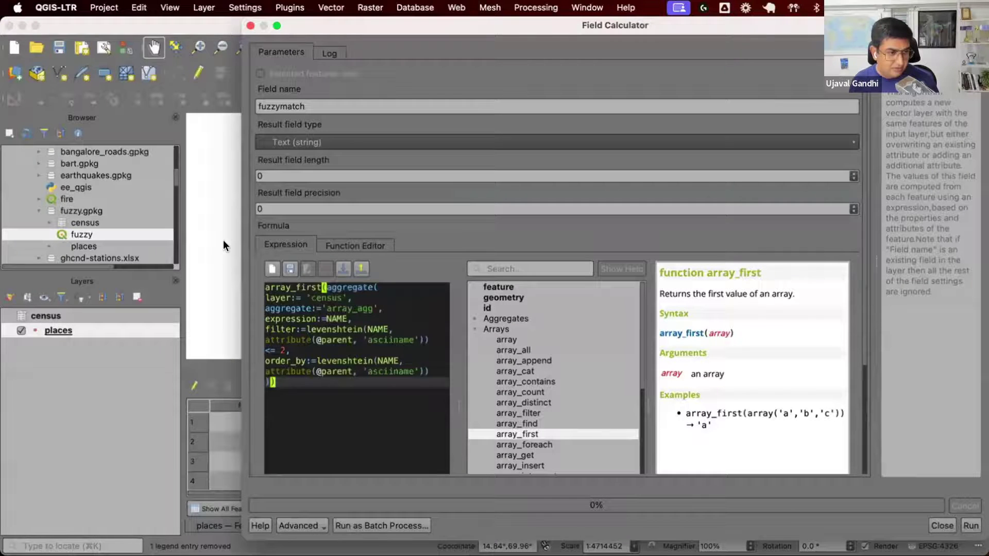
scroll(864, 412, down, 5)
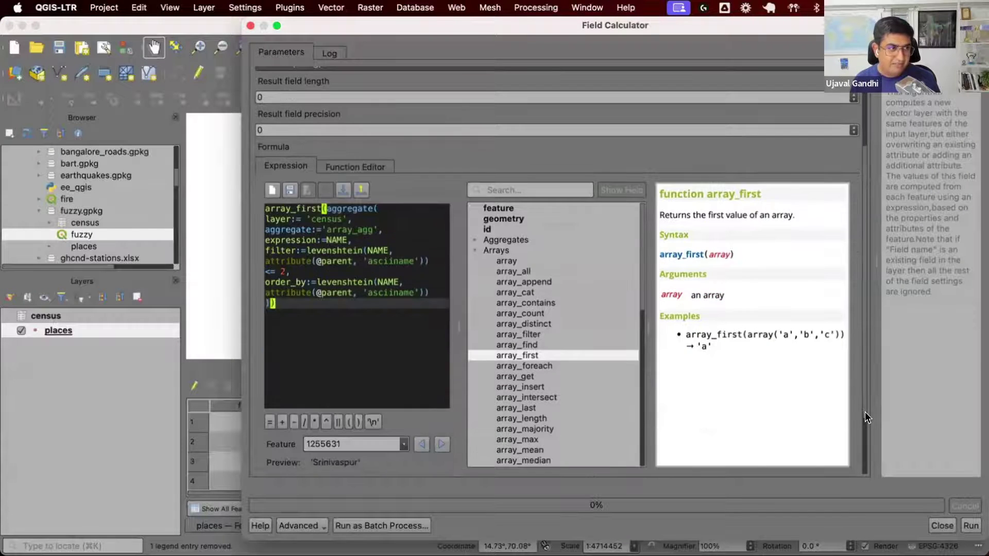
scroll(864, 412, up, 5)
scroll(860, 407, down, 5)
Run the calculation and compare the place Seram with its fuzzymatch Sedam.
click(971, 525)
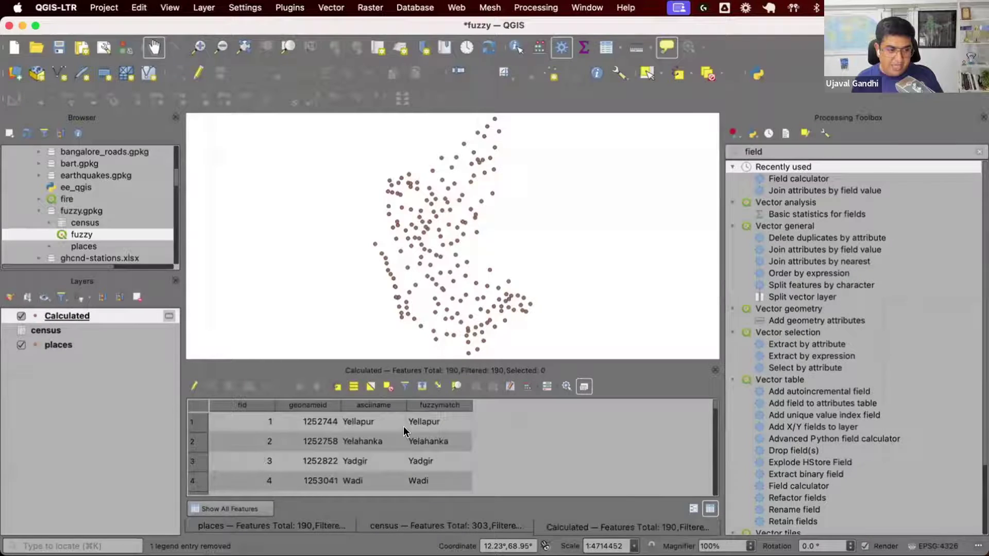
scroll(400, 426, down, 2)
scroll(403, 425, down, 3)
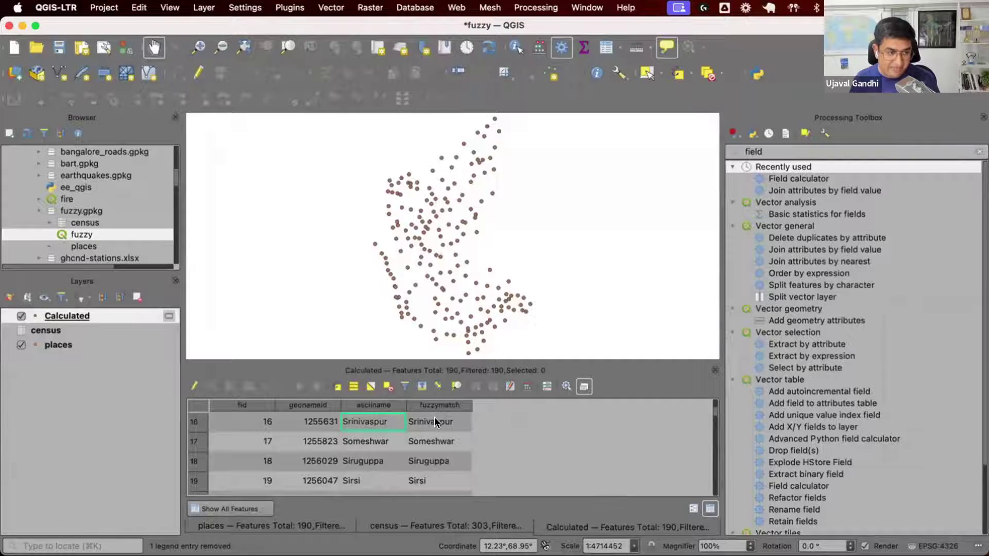
scroll(442, 427, down, 5)
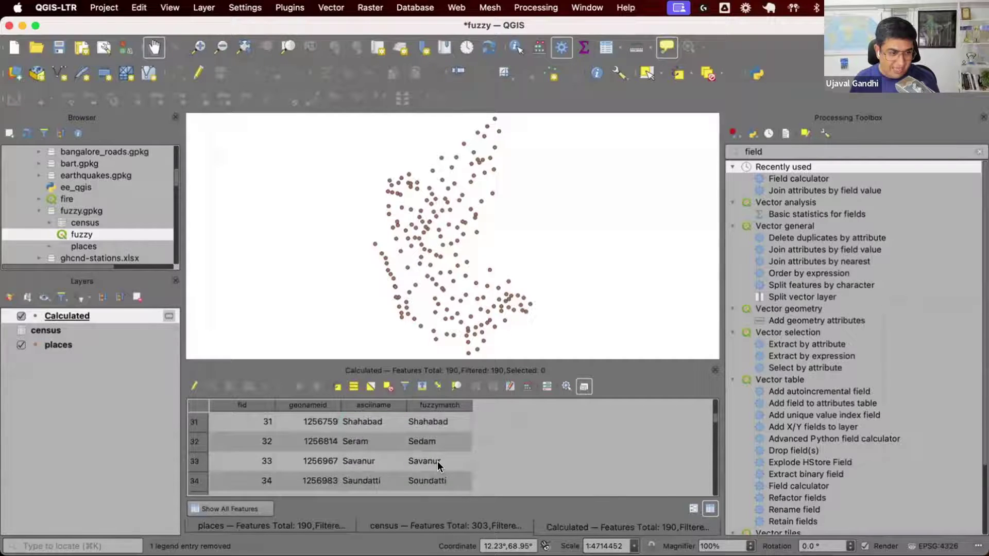
click(350, 443)
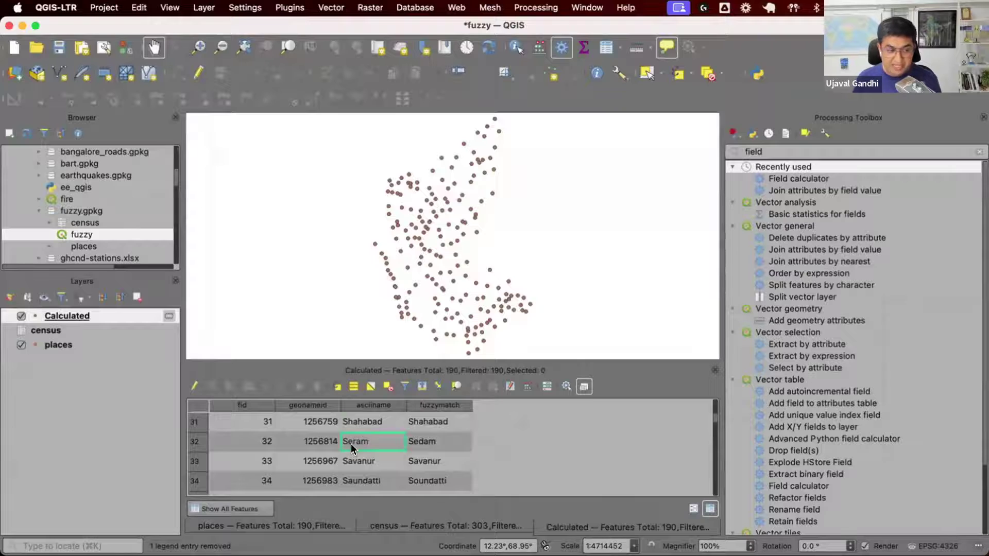
click(437, 443)
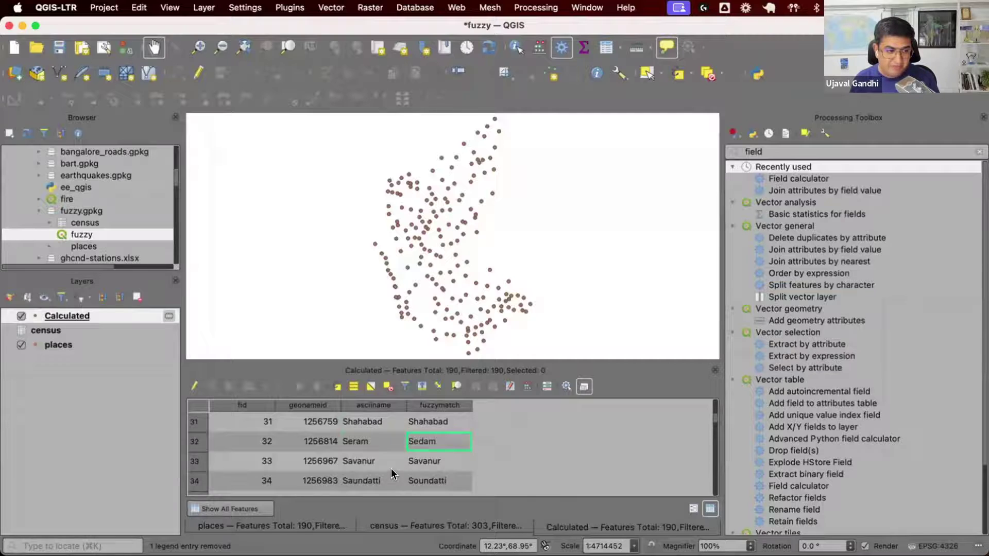
Widen the fuzzymatch column and compare Robertsonpet with its match Robertson Pet.
scroll(391, 468, down, 3)
drag(469, 406, 525, 406)
click(446, 443)
click(366, 446)
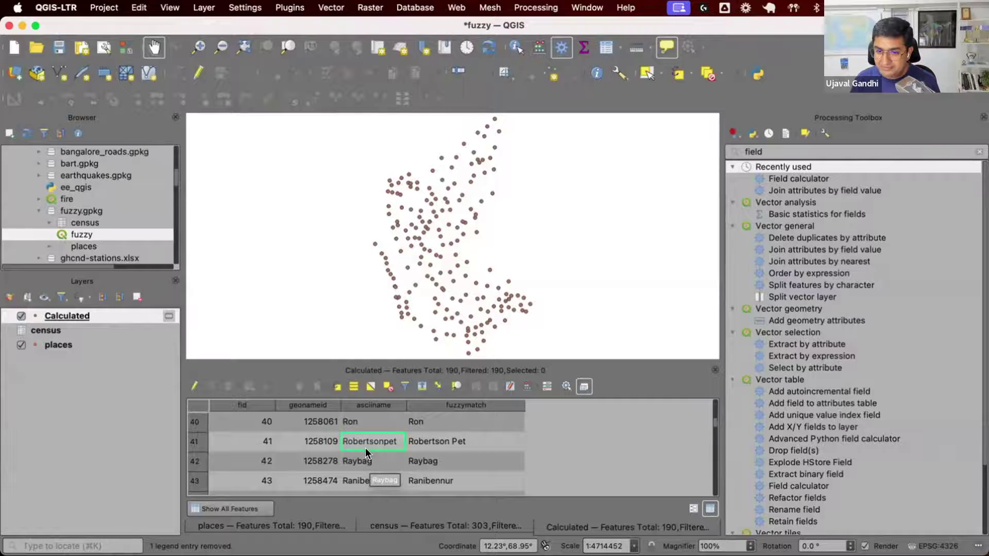
click(458, 443)
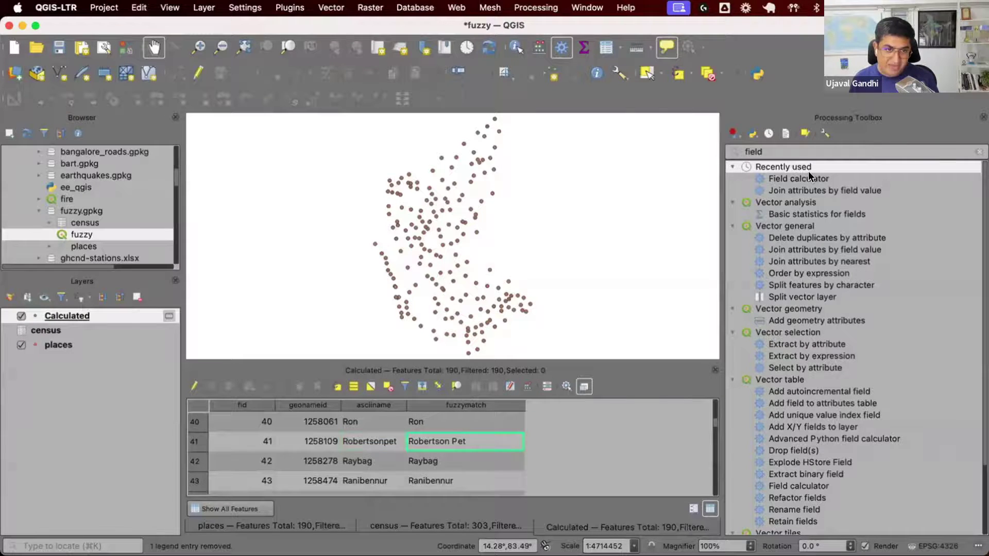
Join Calculated's fuzzymatch field to census NAME, giving 184 matched and 6 unmatched.
double_click(823, 186)
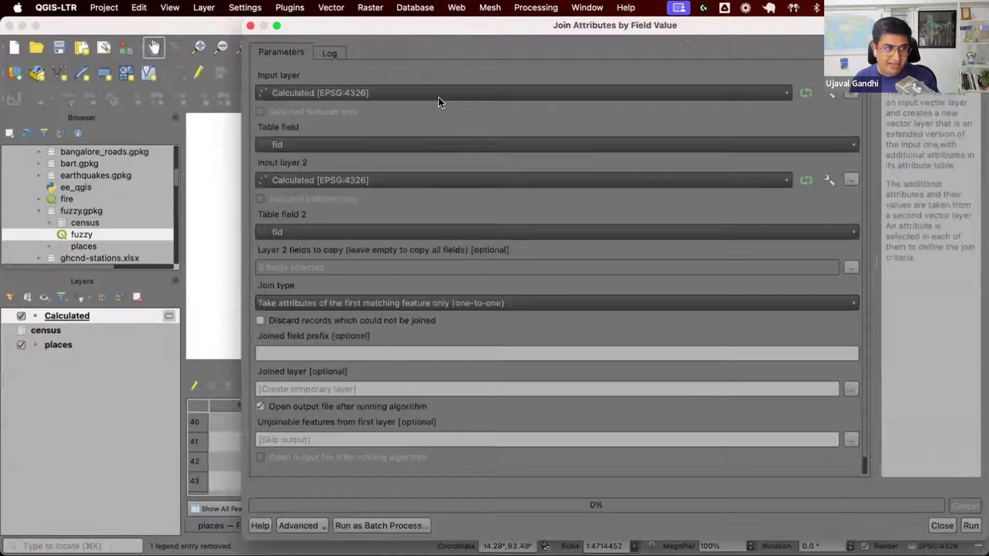
click(450, 140)
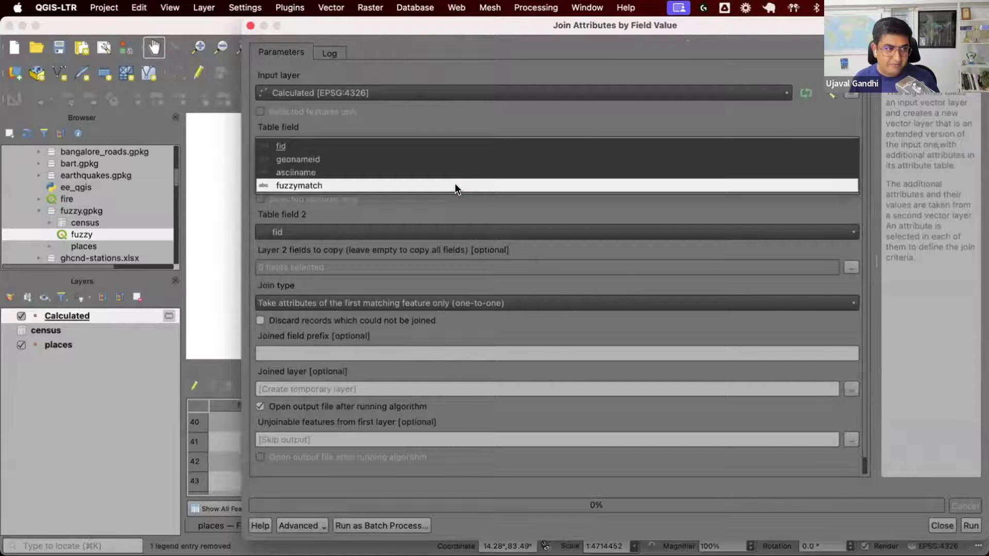
click(455, 184)
click(450, 178)
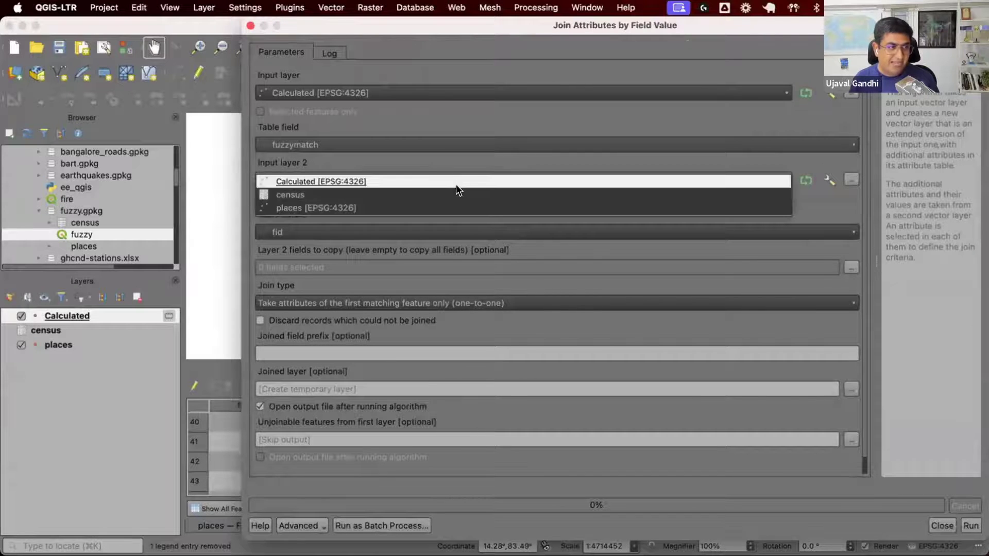
click(456, 194)
click(450, 231)
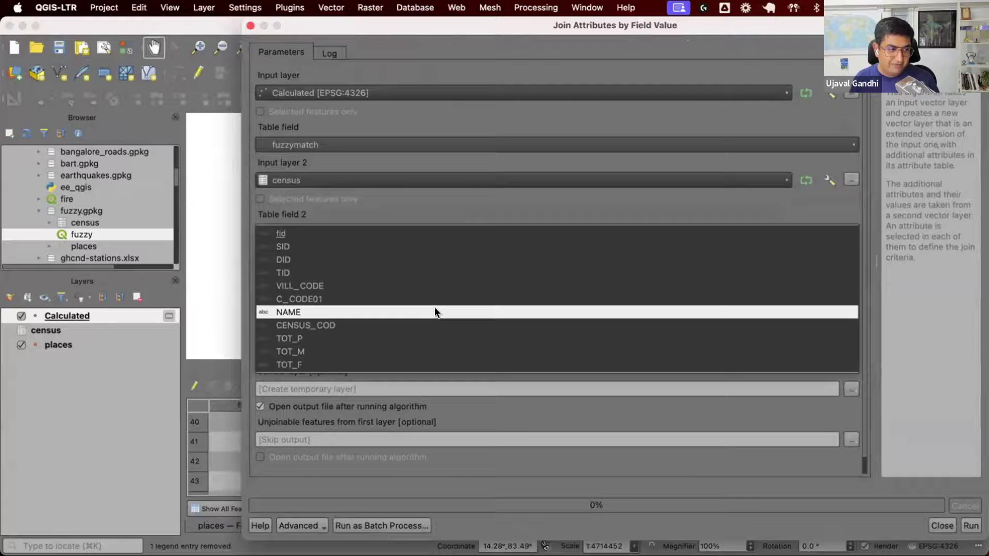
click(434, 311)
click(970, 525)
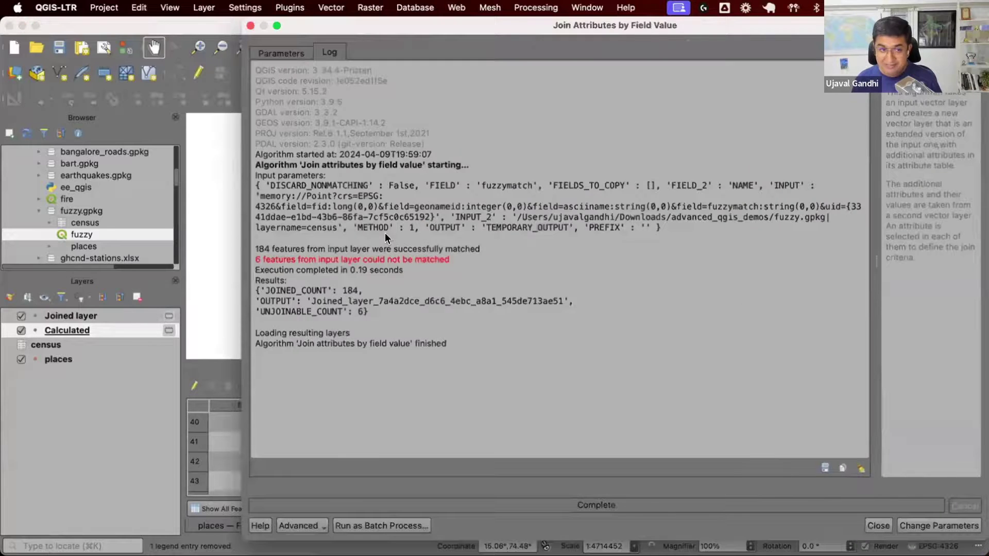
click(285, 51)
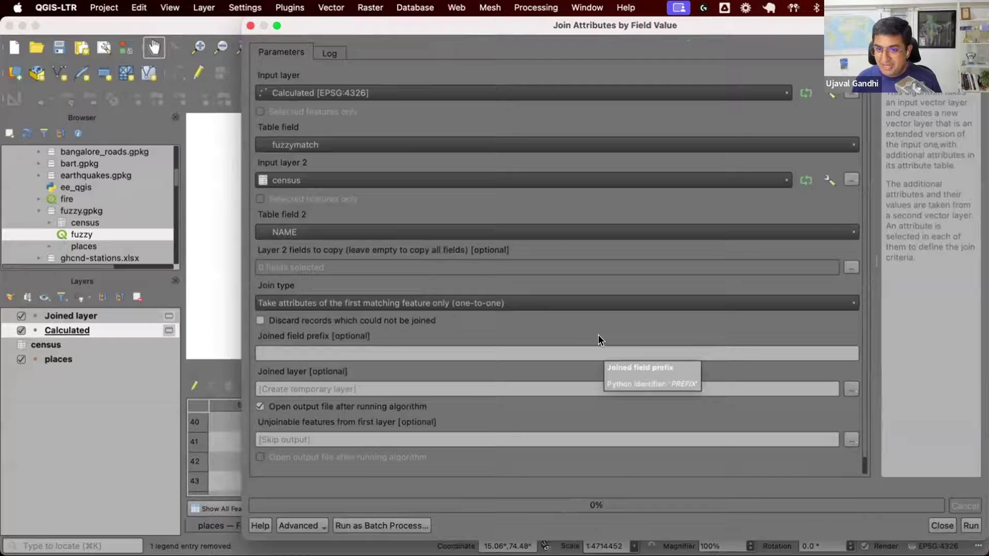
Close the Join Attributes by Field Value dialog.
click(942, 525)
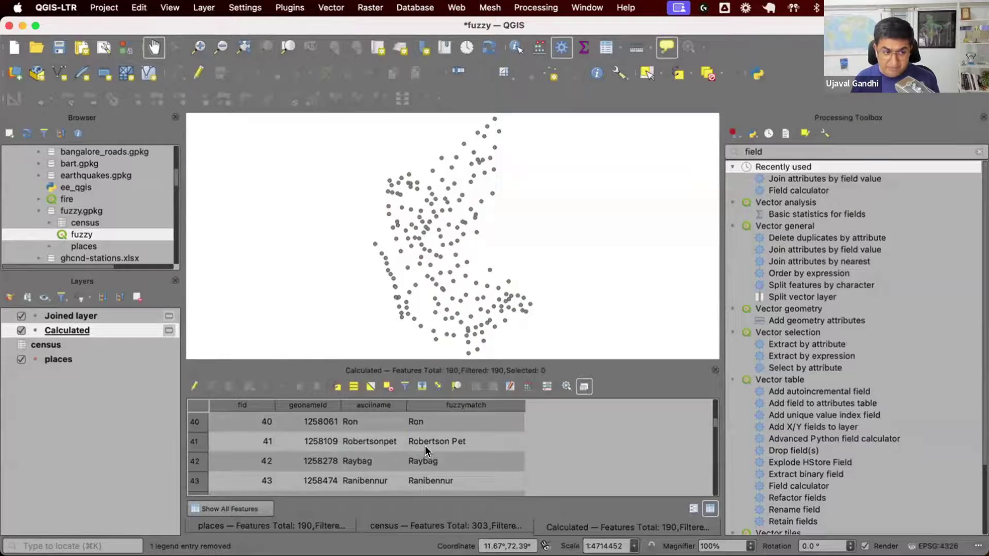